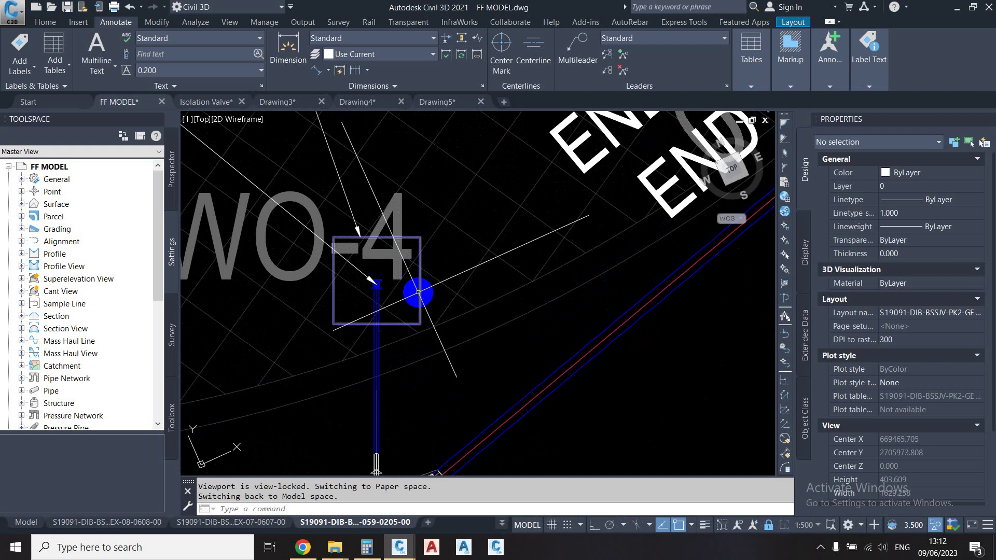
Examine the WO-4 chamber in the plan layout and locate the washout valves symbol in the legend.
mouse_move(420, 297)
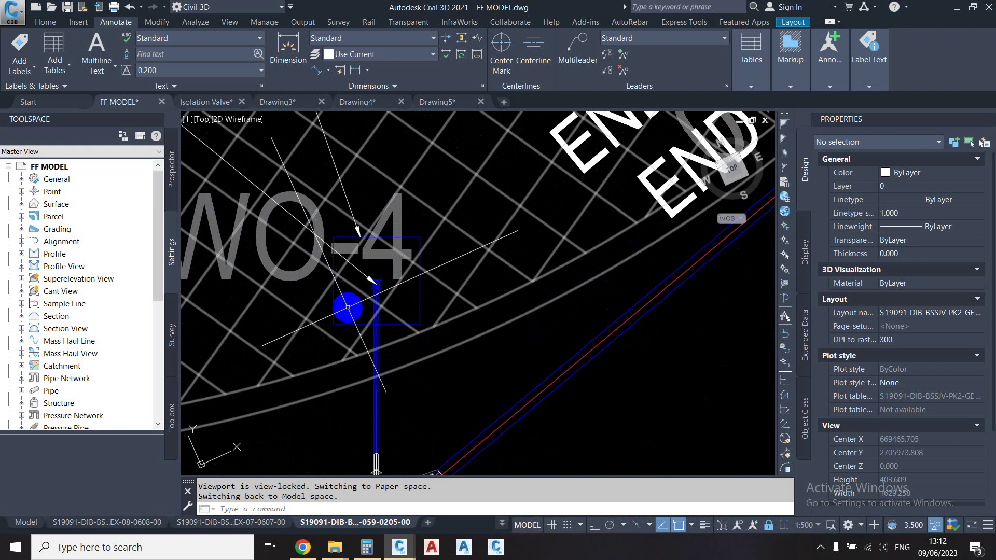
scroll(365, 338, "down", 6)
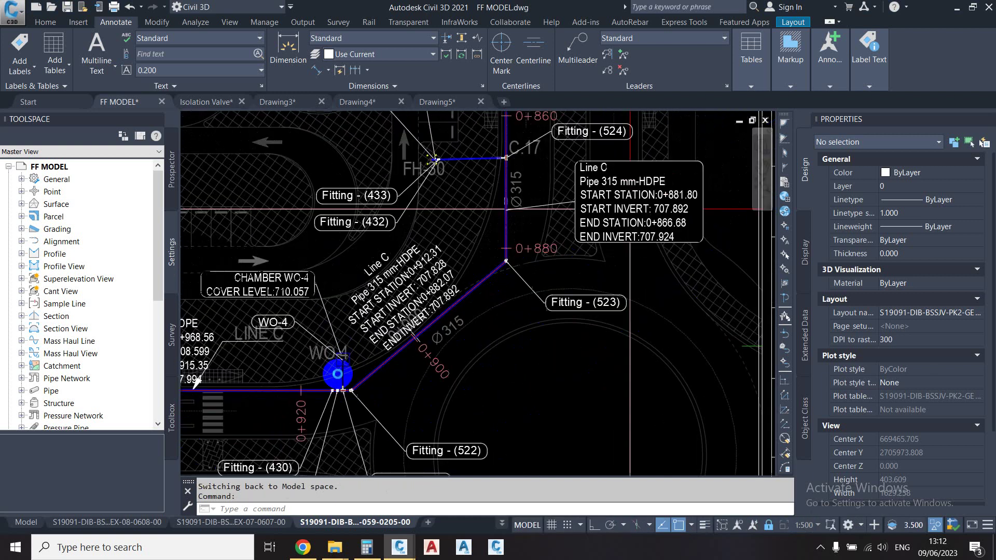
scroll(533, 162, "down", 5)
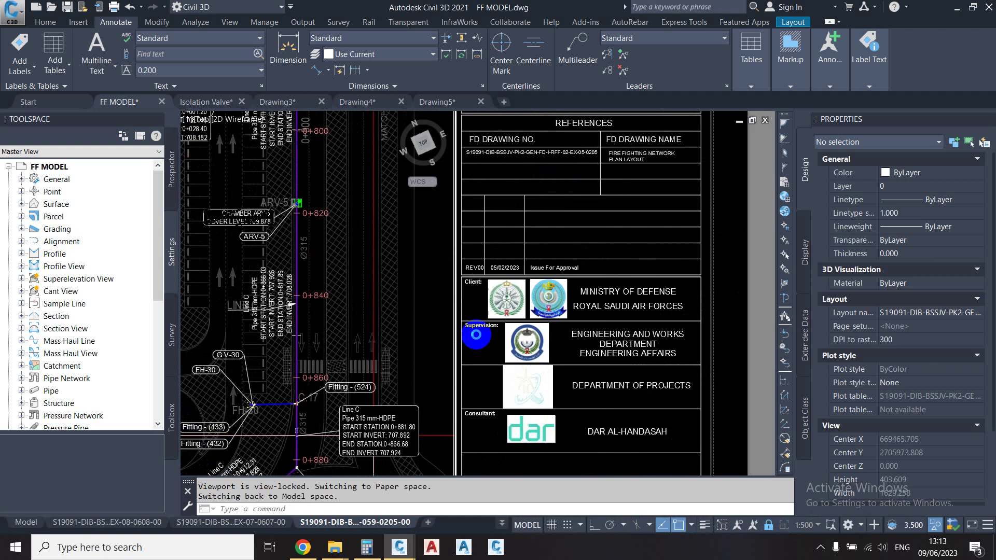
scroll(507, 224, "up", 3)
scroll(467, 275, "down", 4)
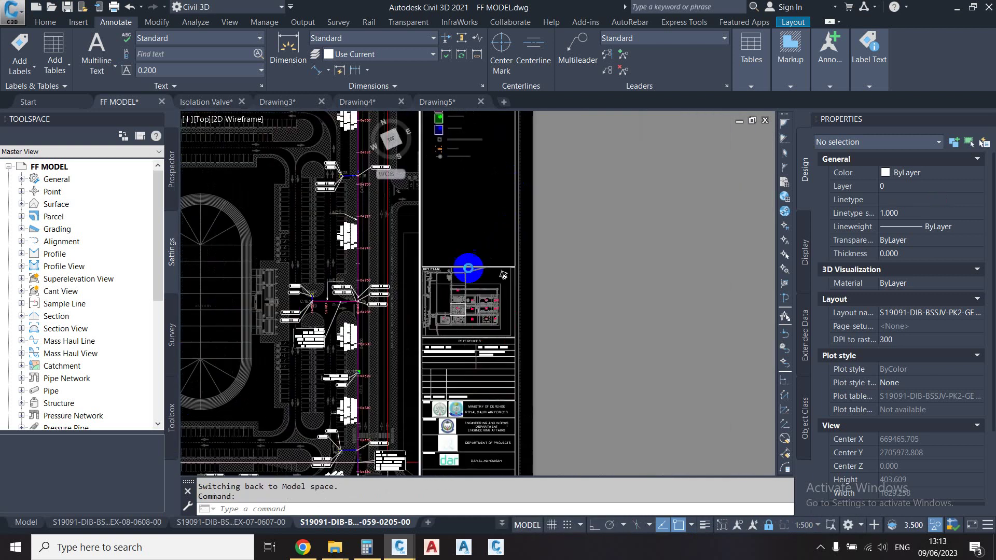
scroll(467, 271, "up", 4)
scroll(356, 260, "up", 6)
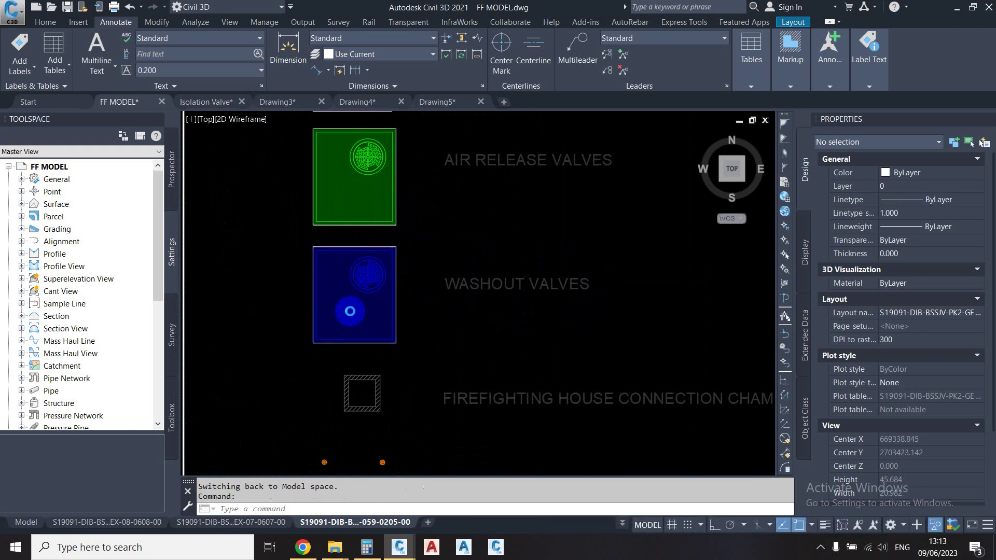
scroll(350, 312, "up", 2)
scroll(407, 231, "up", 2)
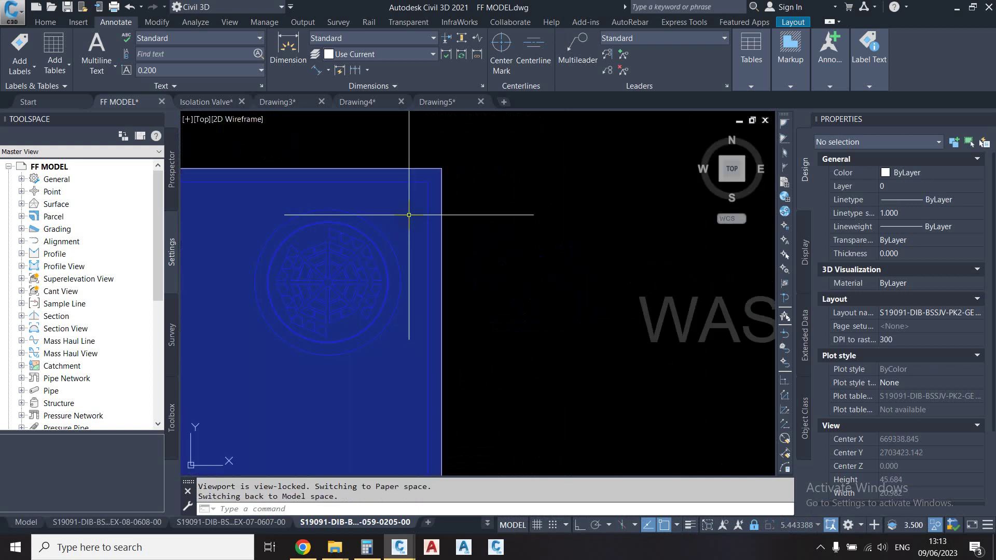
Copy the washout valves symbol from the legend into a new blank drawing and zoom to its extents.
left_click(408, 213)
scroll(375, 256, "down", 3)
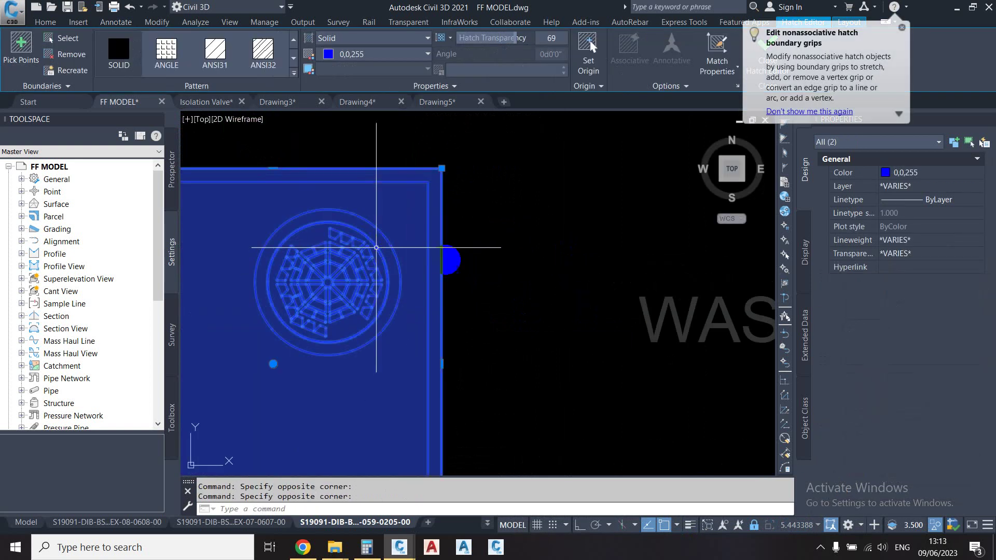
left_click(450, 261)
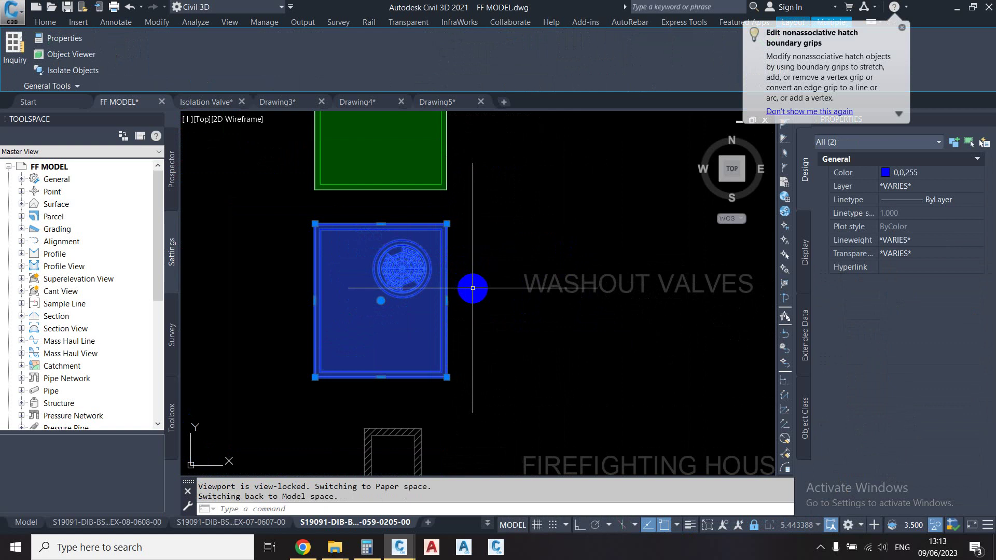
left_click(503, 102)
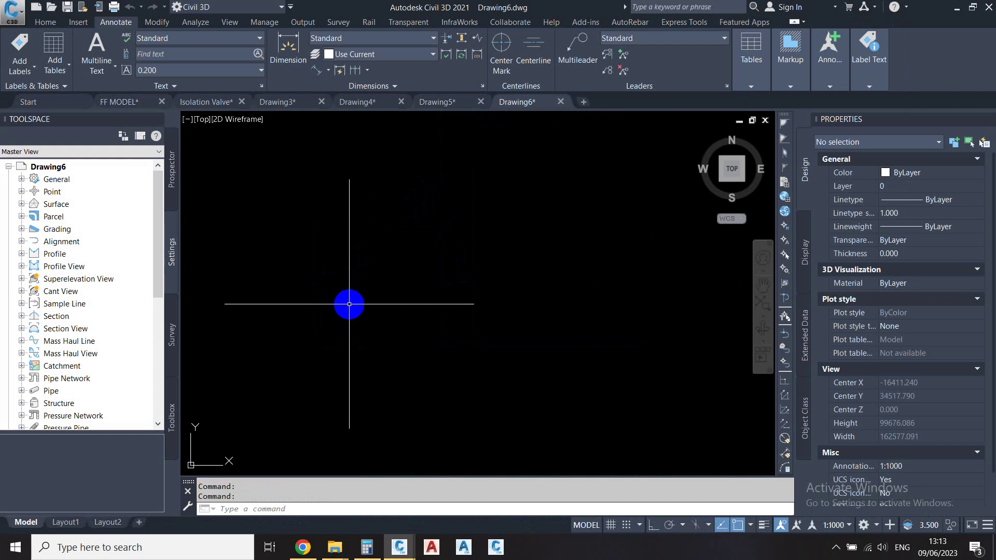
key("ctrl+v")
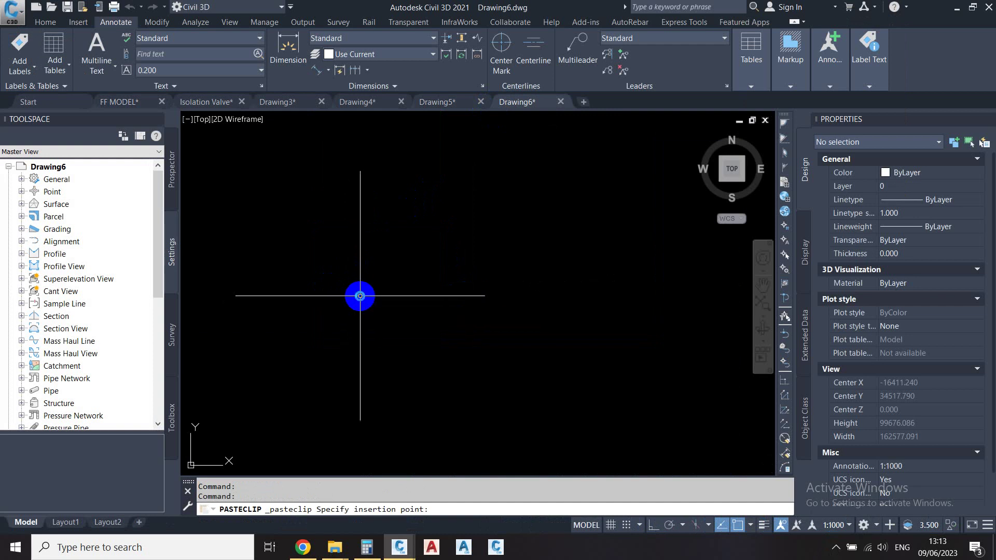
left_click(357, 320)
middle_click(357, 306)
middle_click(357, 306)
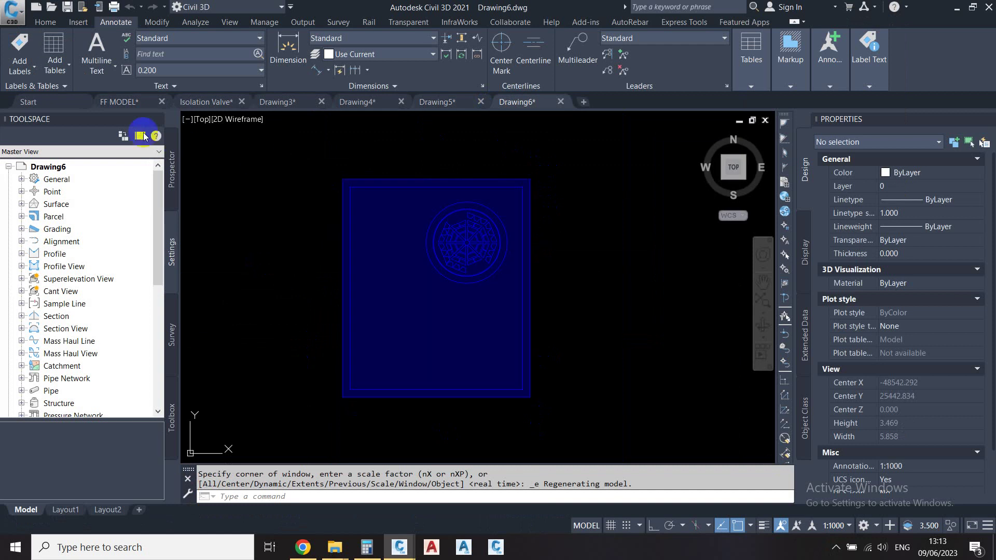
In FF MODEL, measure the upper edge of the WO-4 chamber outline with an aligned dimension, without placing it.
left_click(109, 101)
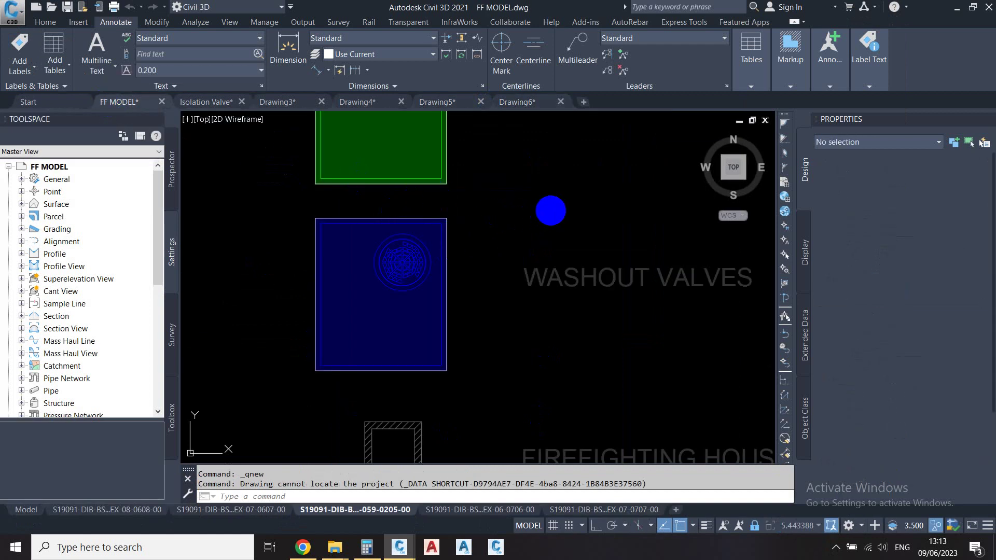
scroll(605, 228, "down", 5)
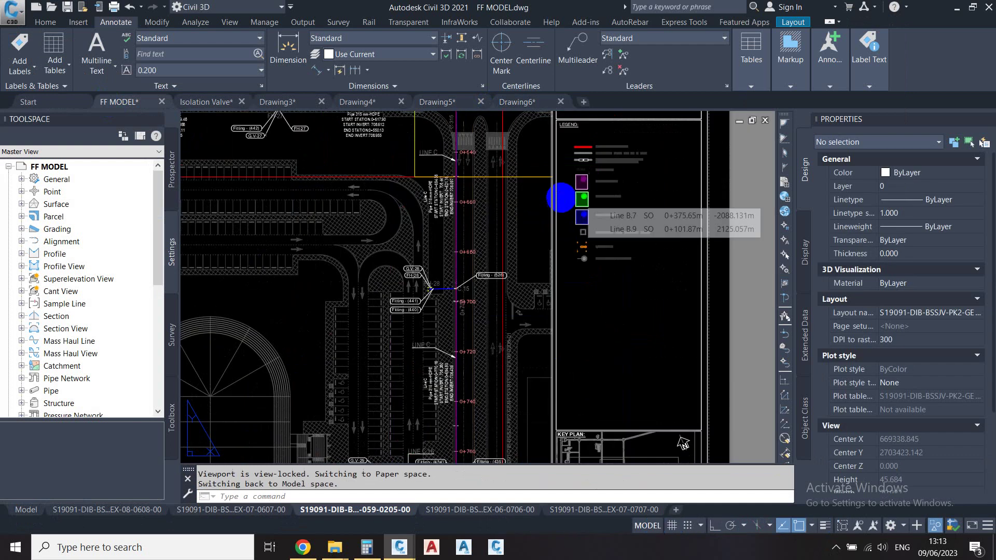
scroll(492, 334, "up", 5)
scroll(445, 407, "down", 5)
scroll(527, 278, "up", 6)
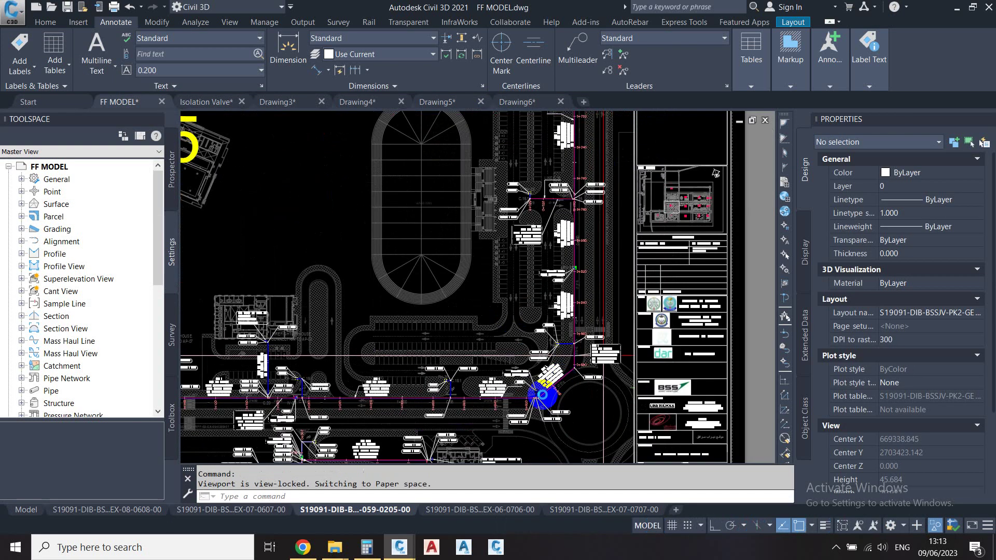
scroll(445, 455, "up", 2)
scroll(456, 438, "up", 5)
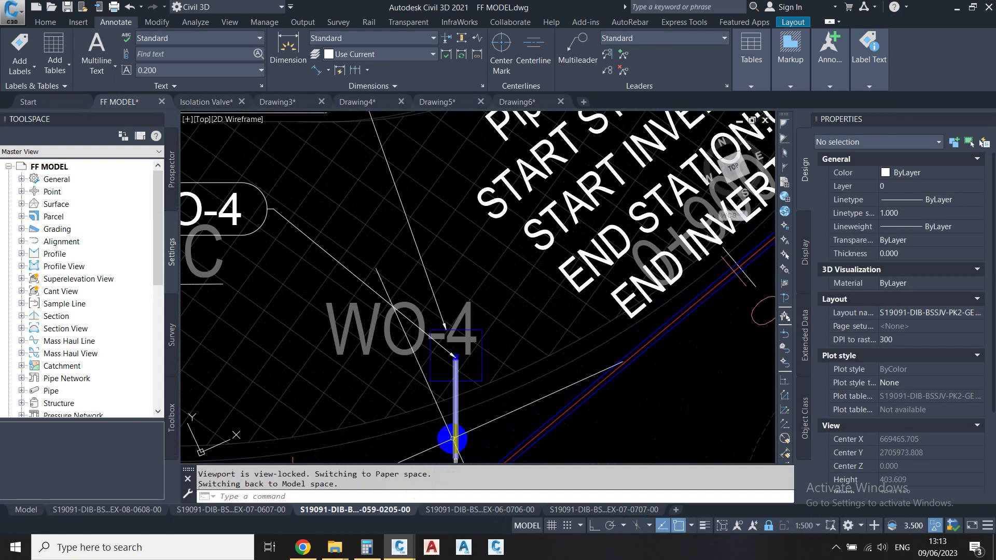
left_click(315, 70)
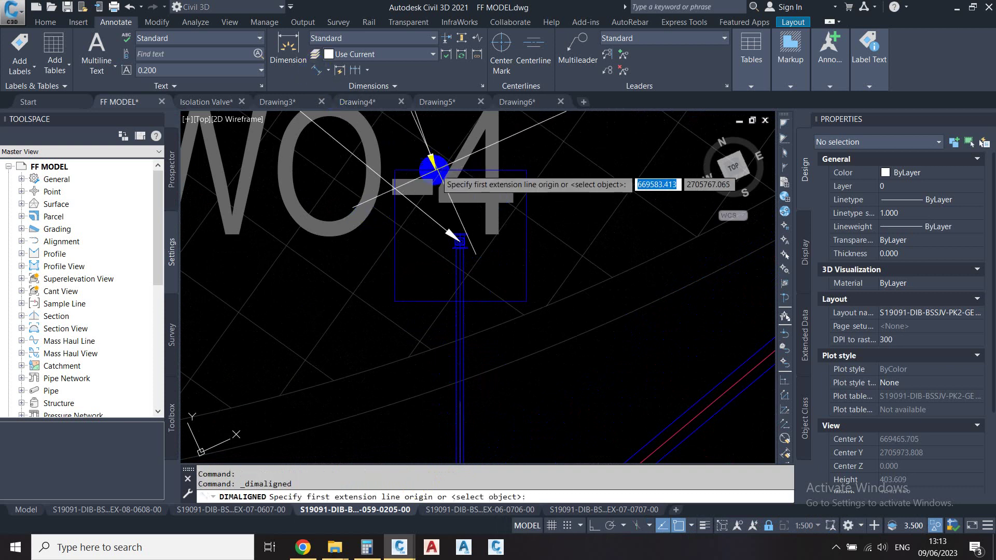
left_click(393, 169)
left_click(527, 171)
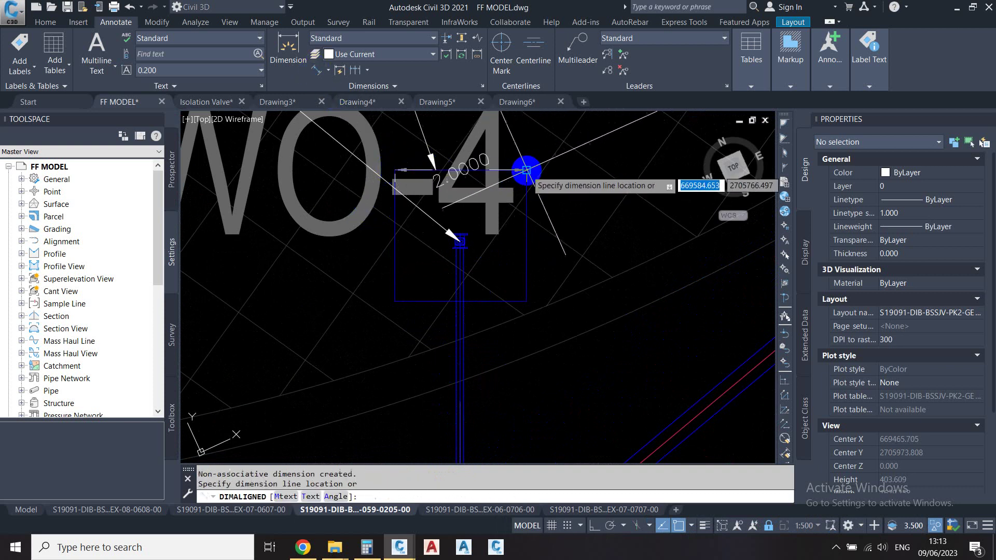
key("Escape")
Measure the adjacent right-hand side of the WO-4 chamber outline with an aligned dimension, without placing it.
key("Return")
left_click(527, 171)
scroll(526, 171, "down", 2)
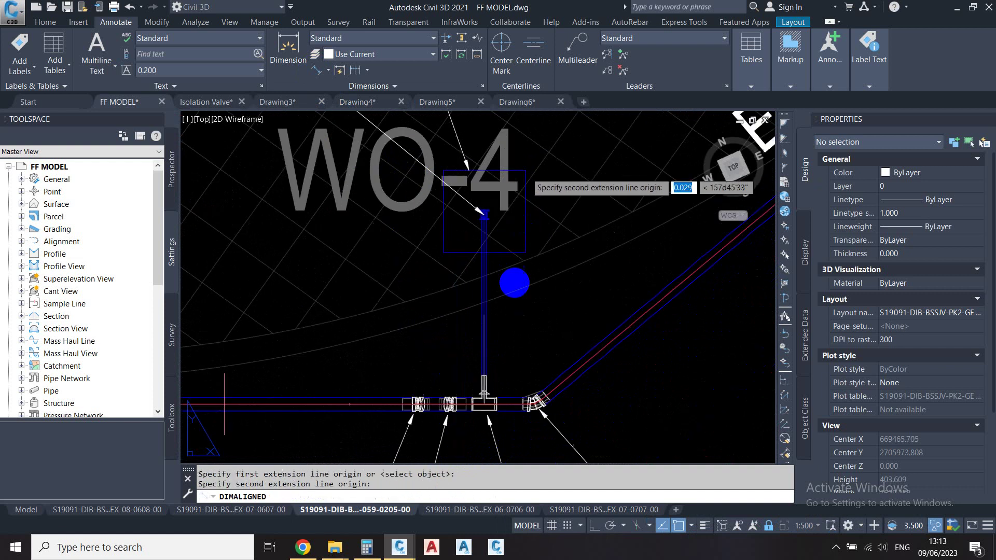
left_click(526, 253)
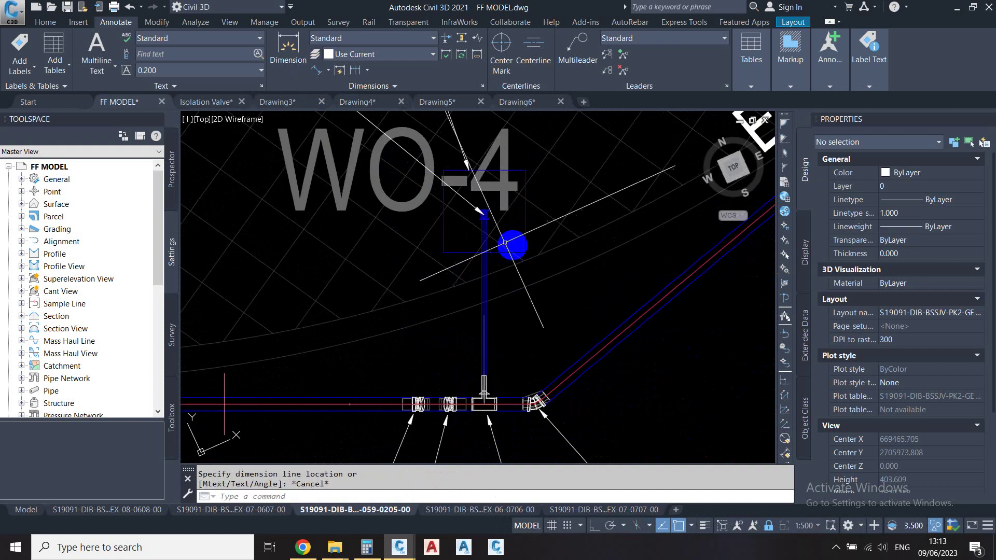
key("Escape")
In Drawing6, draw a closed 2 by 2 square polyline with Ortho on, starting at the washout symbol's upper-right corner.
left_click(528, 103)
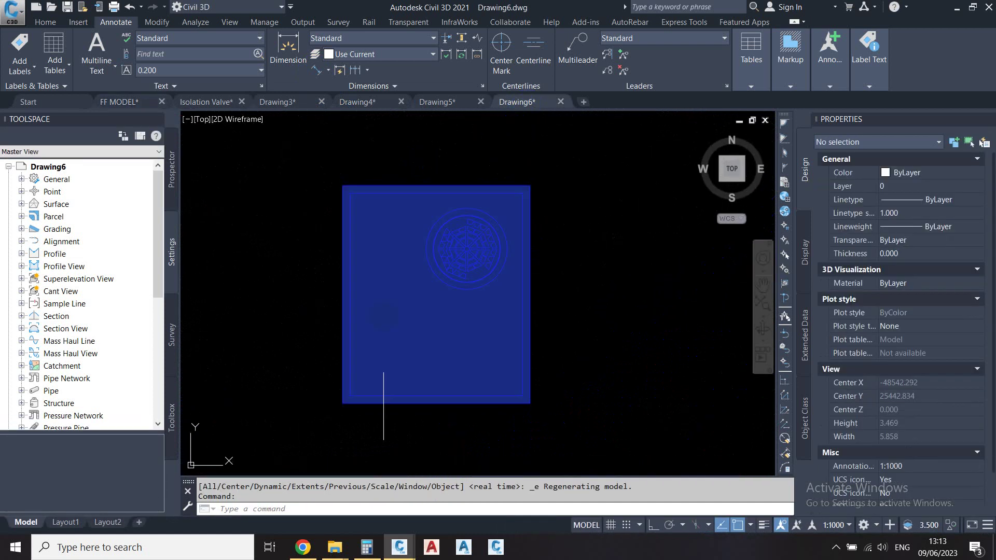
left_click(557, 207)
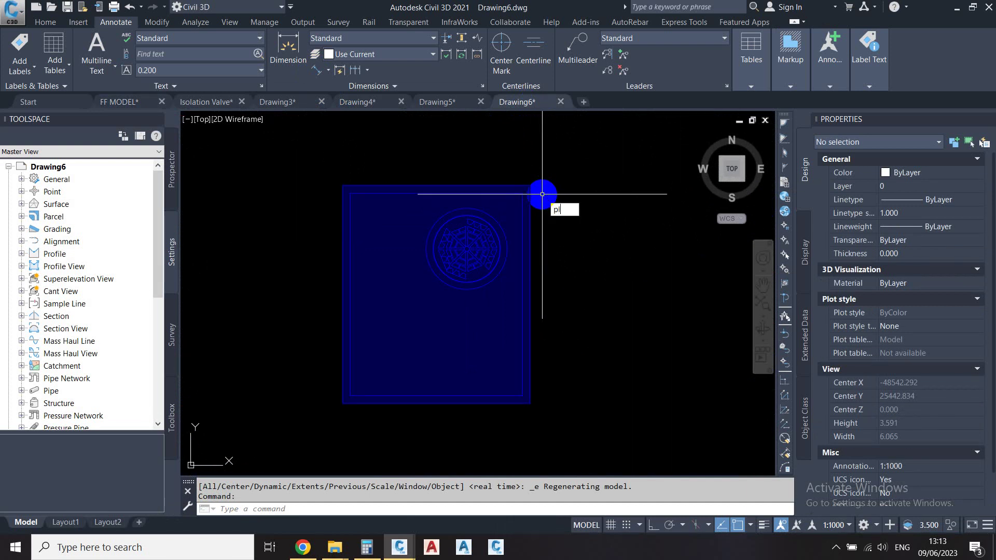
type("pl")
key("Return")
left_click(530, 185)
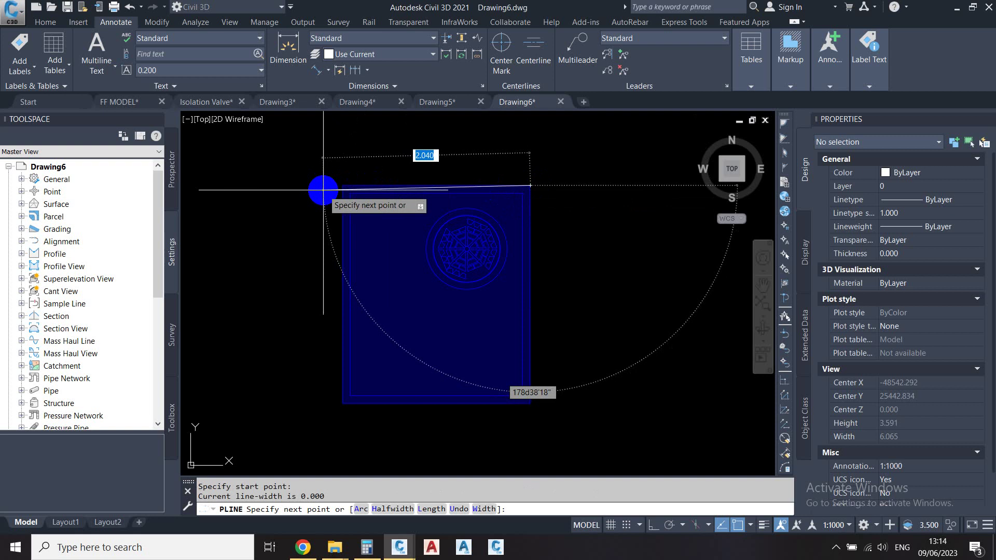
left_click(653, 526)
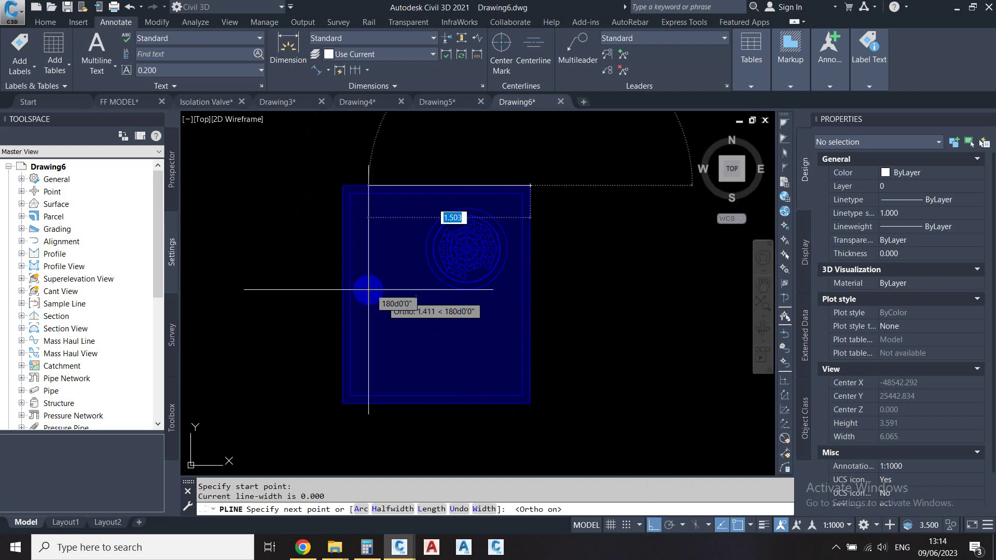
key("Return")
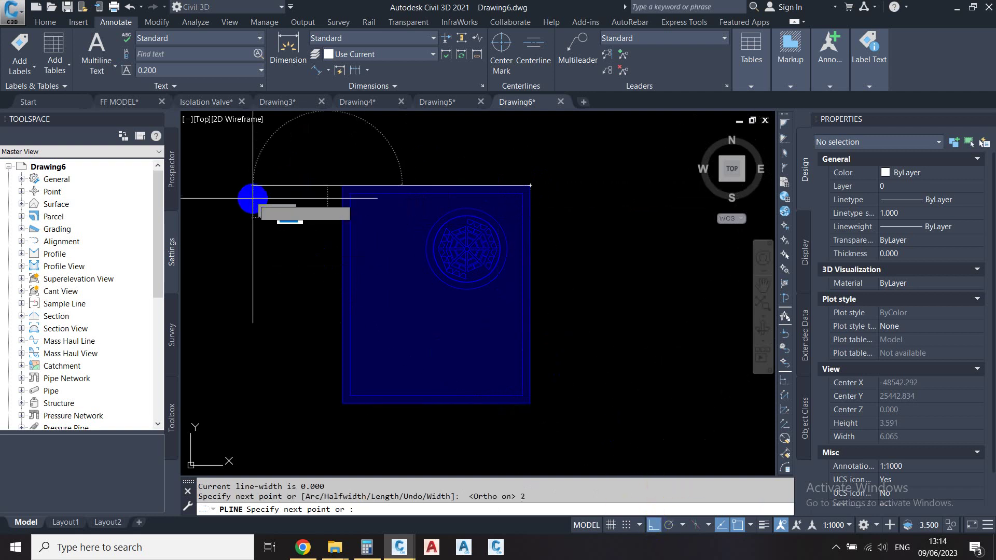
type("2")
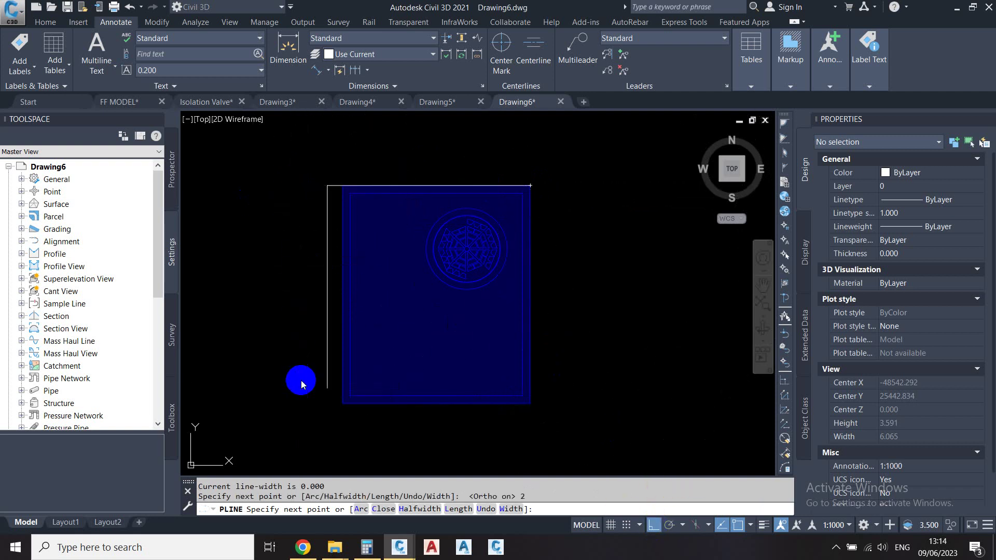
key("Return")
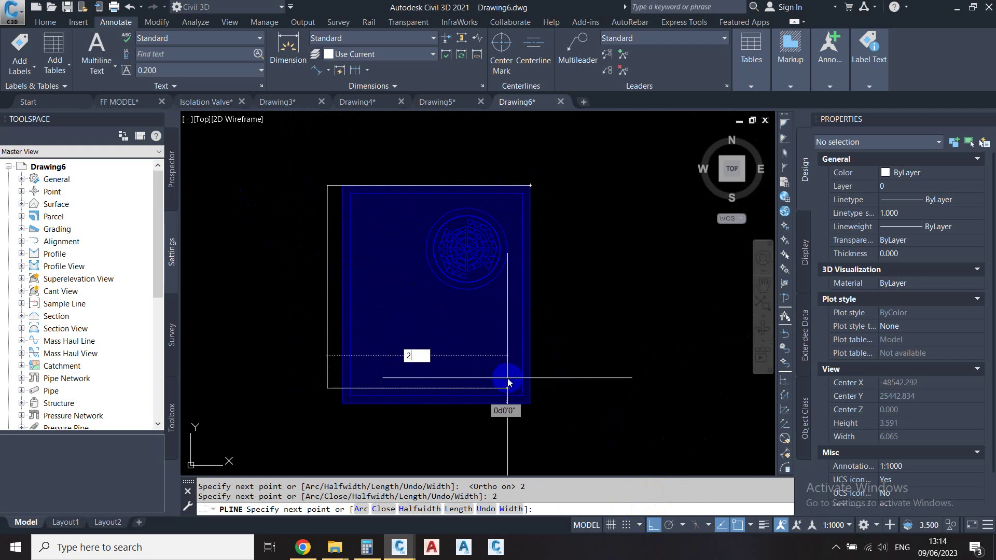
type("2")
key("Return")
type("c")
key("Return")
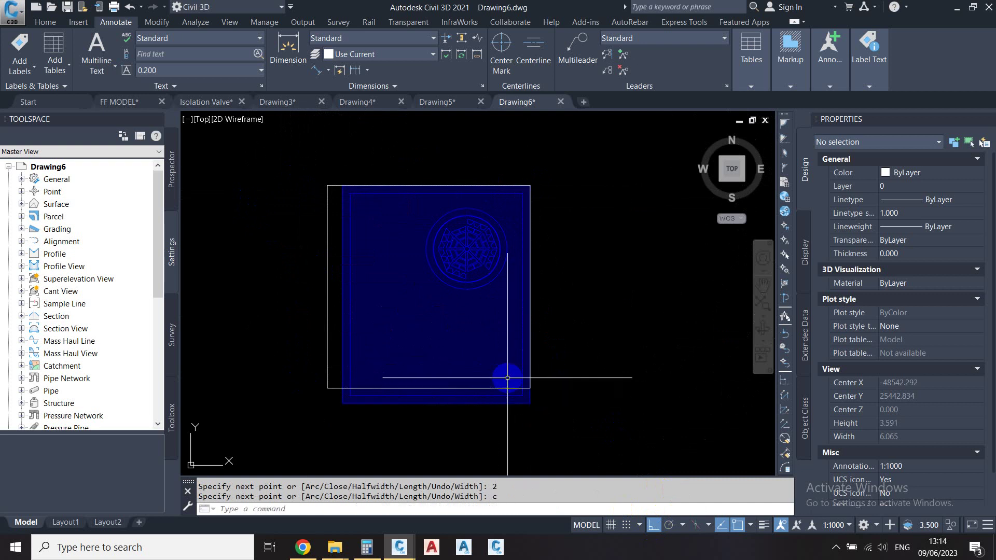
key("Escape")
key("Escape")
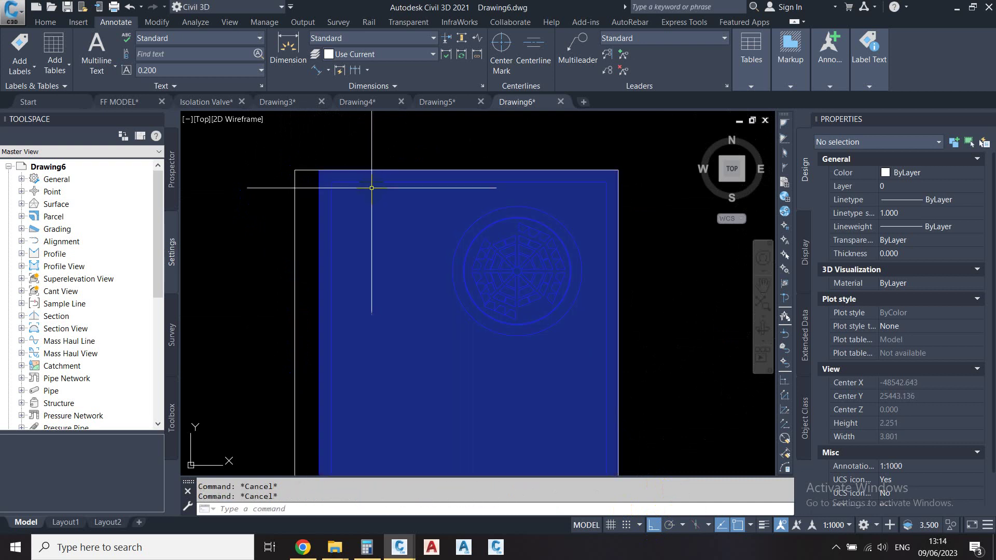
Explode the washout symbol block and move its outer left border line onto the square's left edge.
left_click(357, 285)
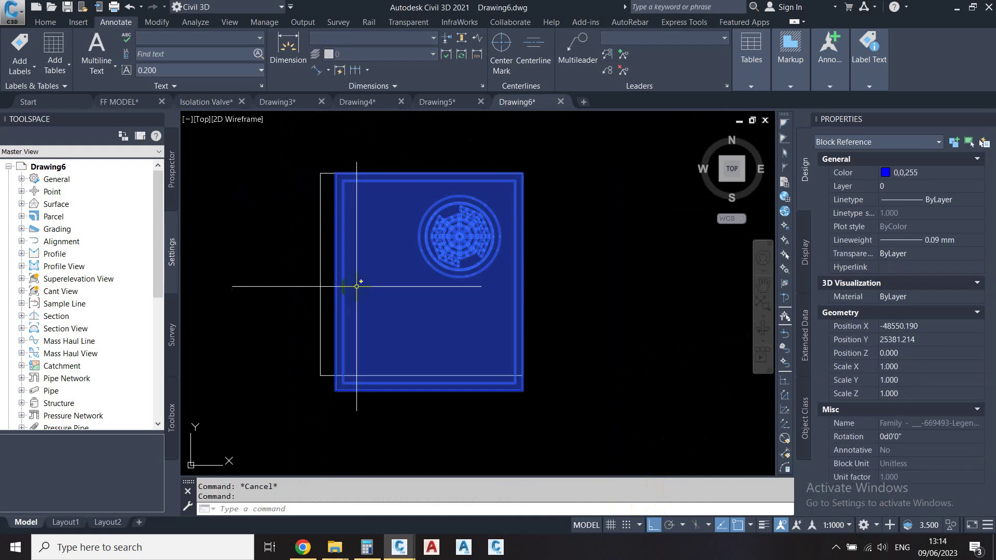
key("Return")
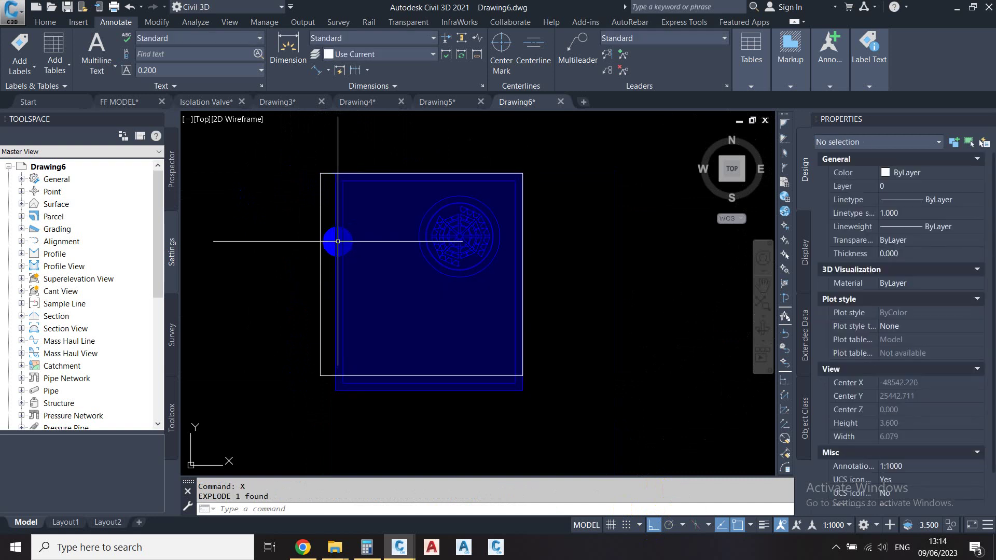
left_click(335, 241)
left_click(336, 281)
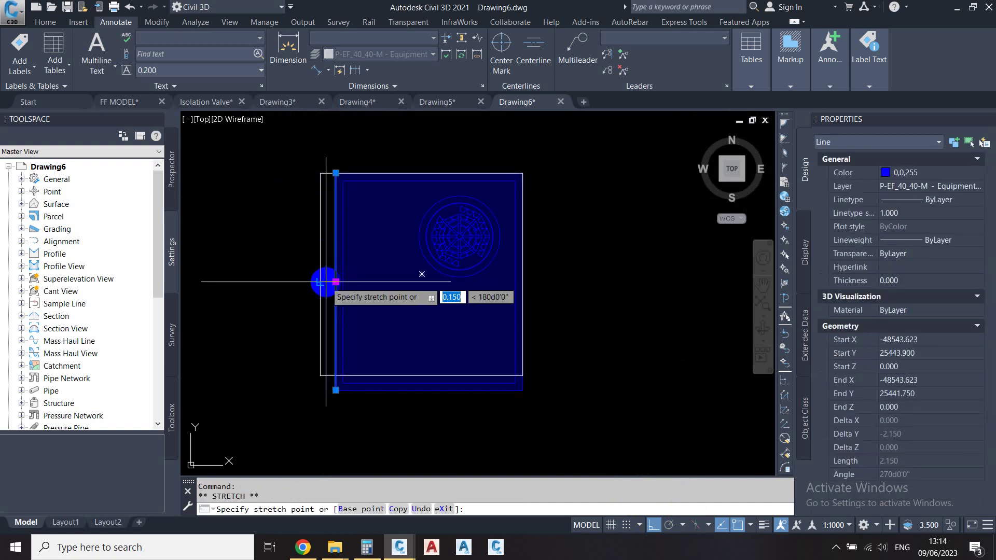
left_click(321, 282)
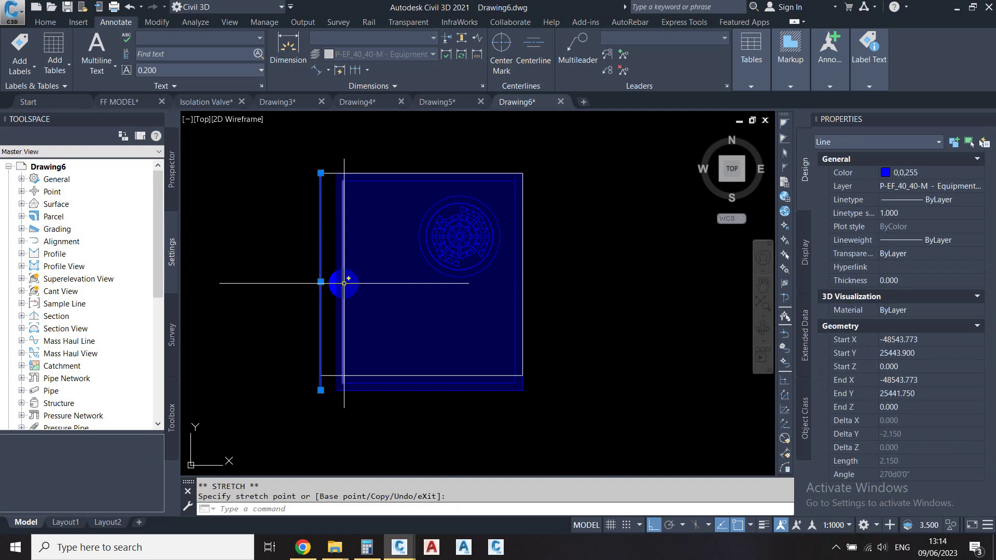
Move the symbol's inner left border line outward to just inside the relocated outer border, and clear the selection.
left_click(344, 283)
scroll(344, 283, "up", 2)
left_click(344, 279)
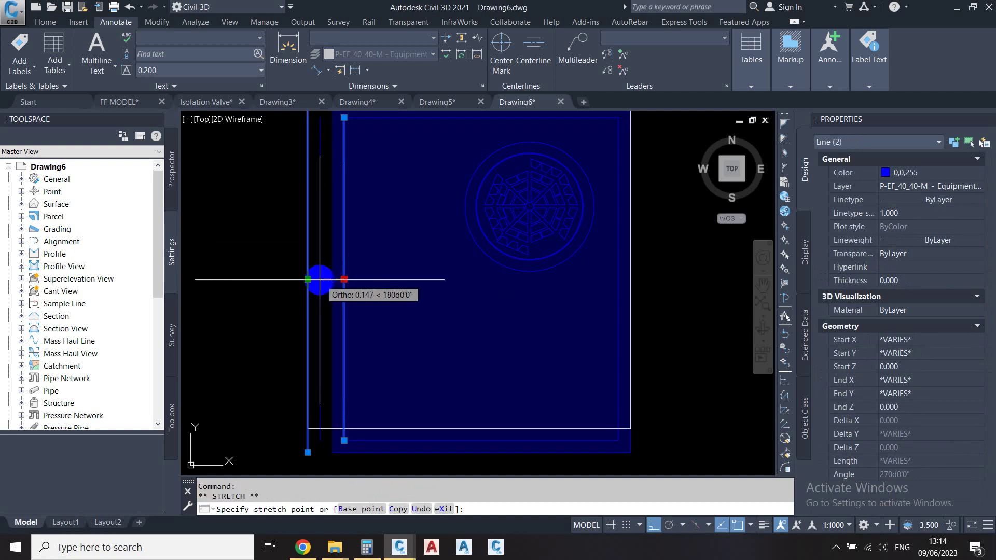
left_click(318, 279)
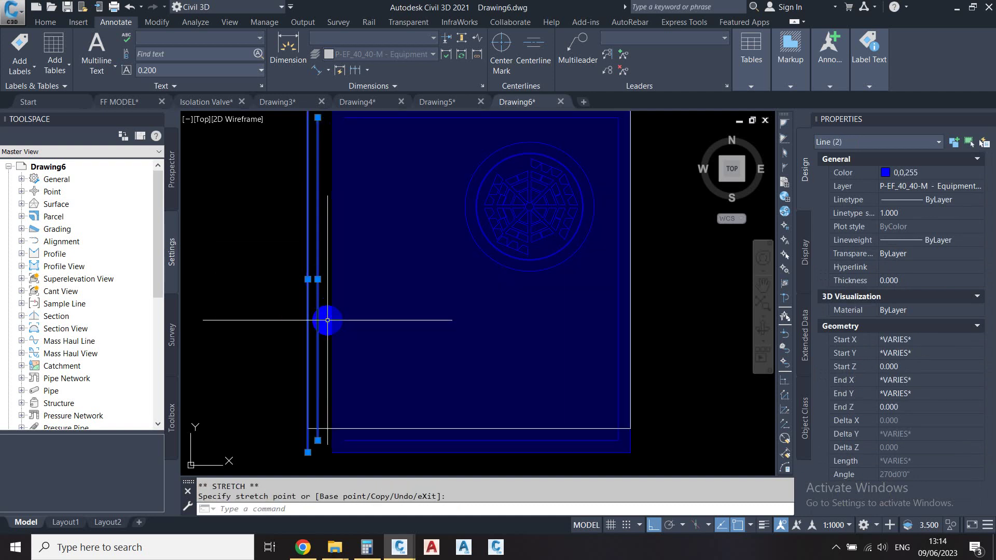
scroll(321, 407, "down", 2)
scroll(318, 234, "up", 4)
key("Escape")
key("Escape")
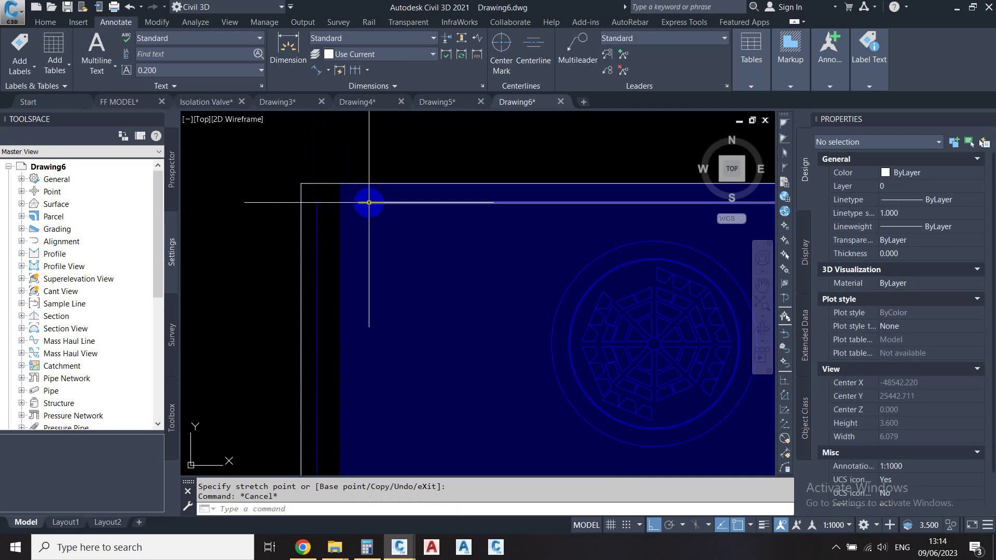
Extend the inner top border line to the inner left line and move the inner bottom line up to just inside the square's bottom edge.
left_click(354, 206)
left_click(354, 206)
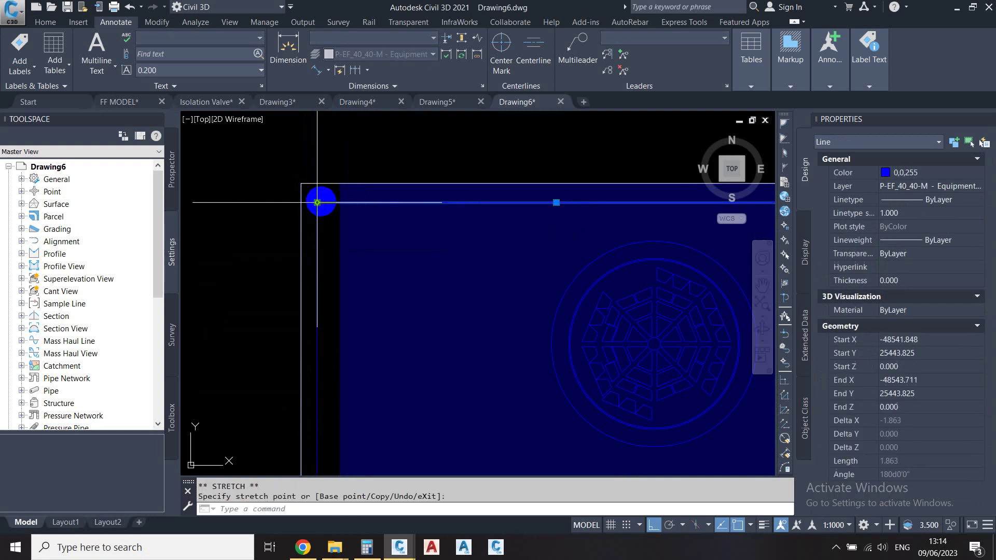
scroll(324, 201, "down", 2)
scroll(322, 399, "up", 4)
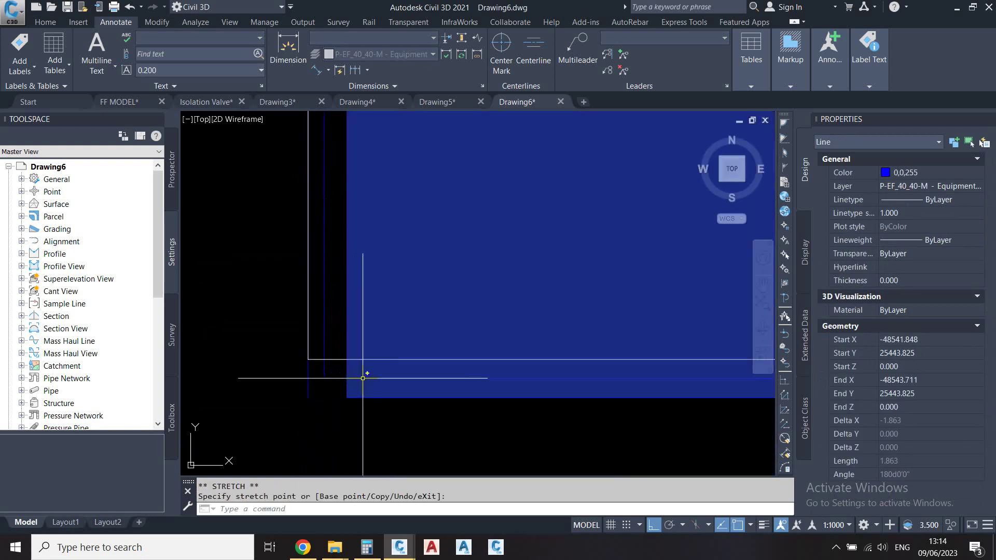
left_click(324, 372)
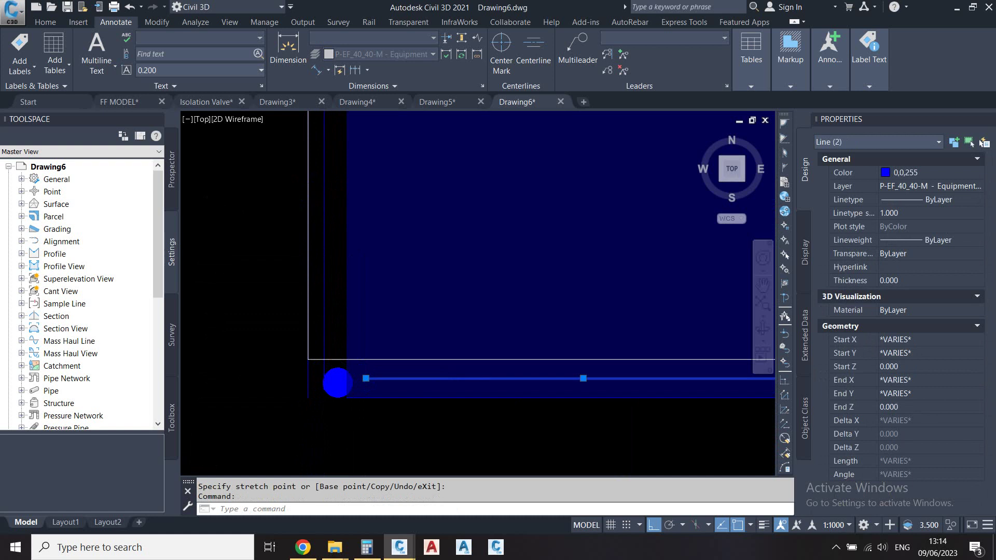
scroll(478, 373, "down", 2)
left_click(493, 382)
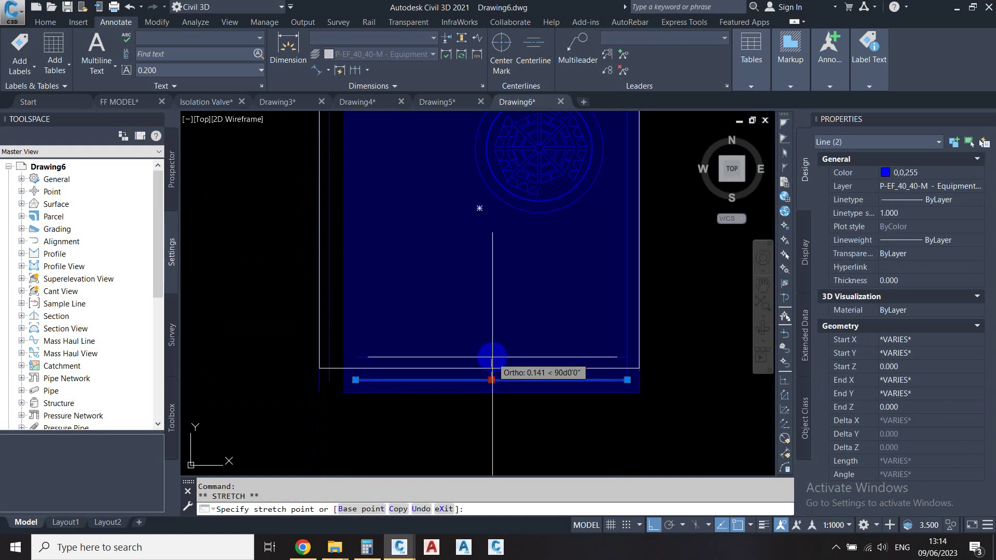
scroll(491, 358, "up", 2)
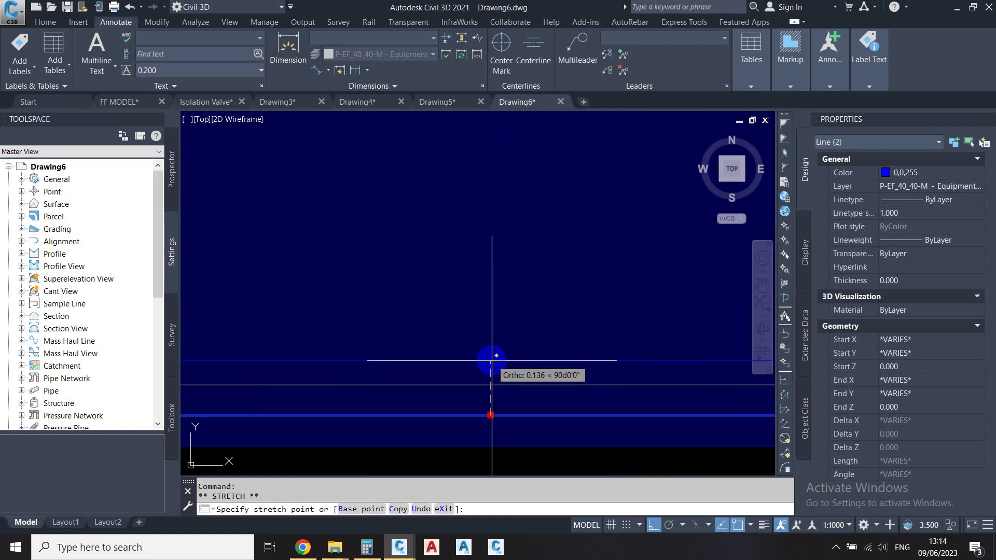
left_click(491, 365)
scroll(490, 363, "down", 2)
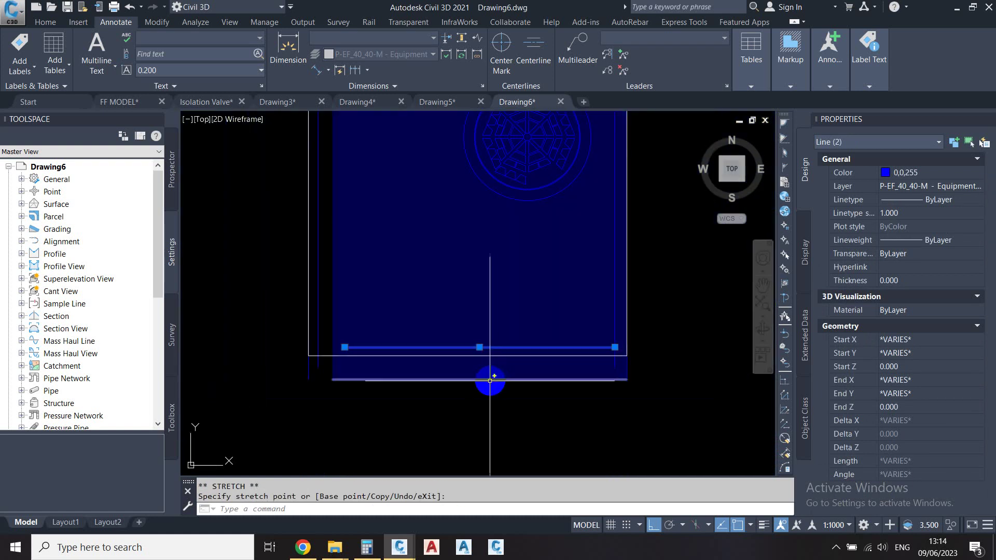
Move the symbol's outer bottom border line and the solid hatch's bottom edge up onto the square's bottom edge, and clear the selection.
left_click(480, 379)
scroll(480, 363, "up", 2)
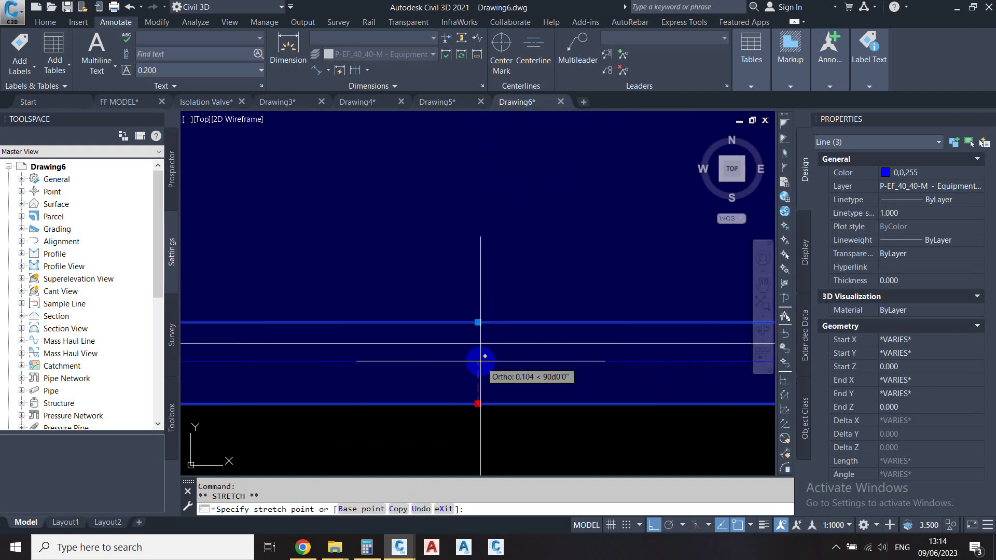
left_click(478, 342)
left_click(473, 400)
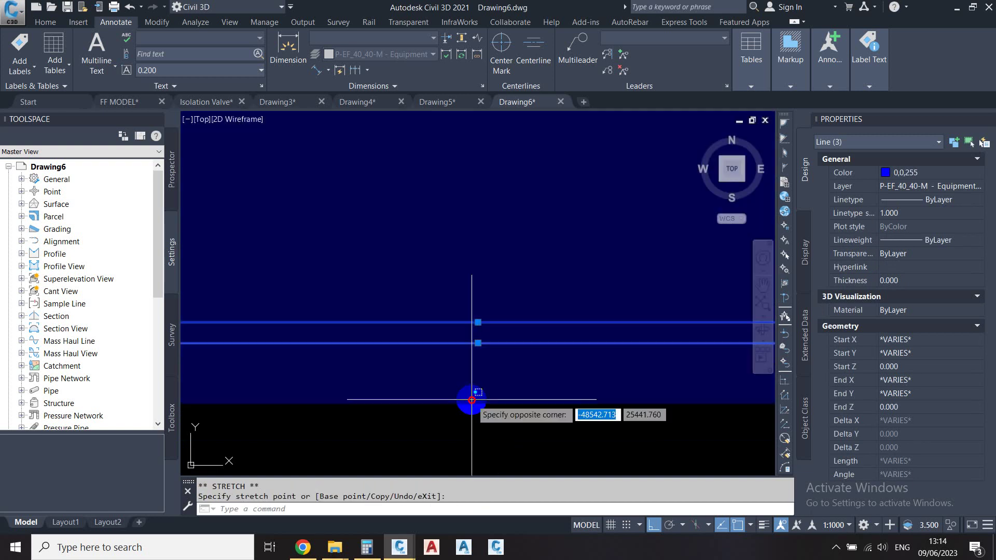
left_click(475, 408)
left_click(477, 343)
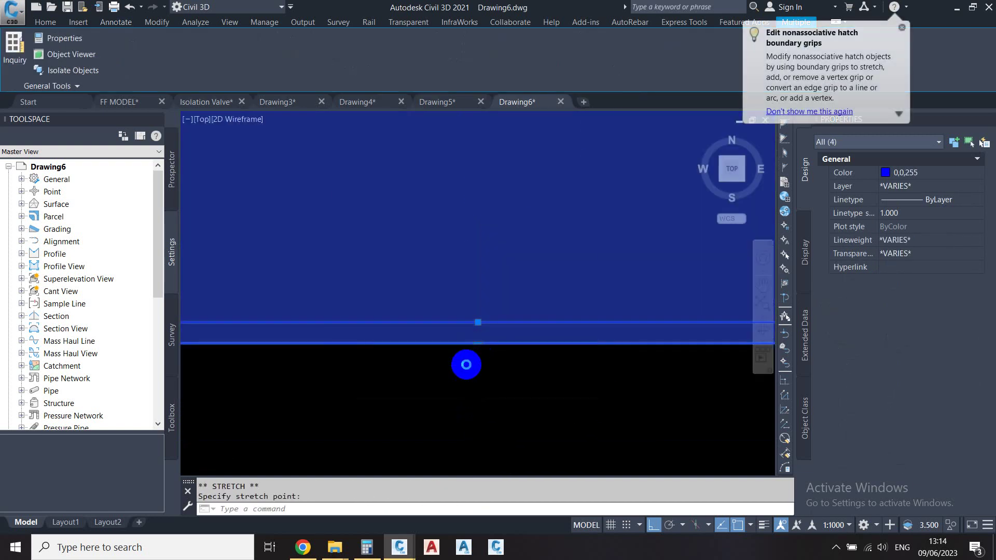
scroll(414, 370, "down", 2)
scroll(605, 363, "up", 2)
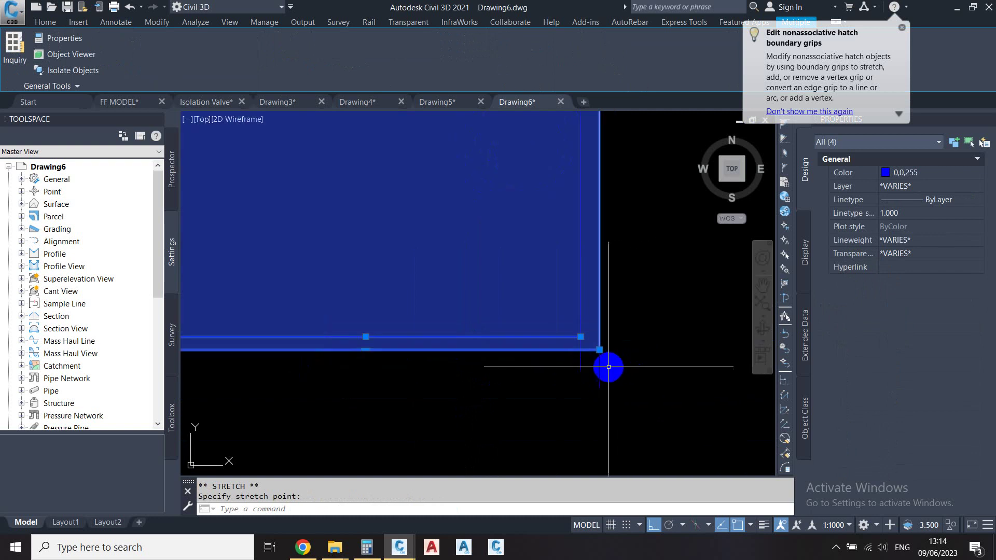
key("Escape")
key("Escape")
Shorten the lower ends of the outer and inner right border lines to meet the relocated bottom border.
left_click(605, 362)
left_click(569, 372)
left_click(599, 387)
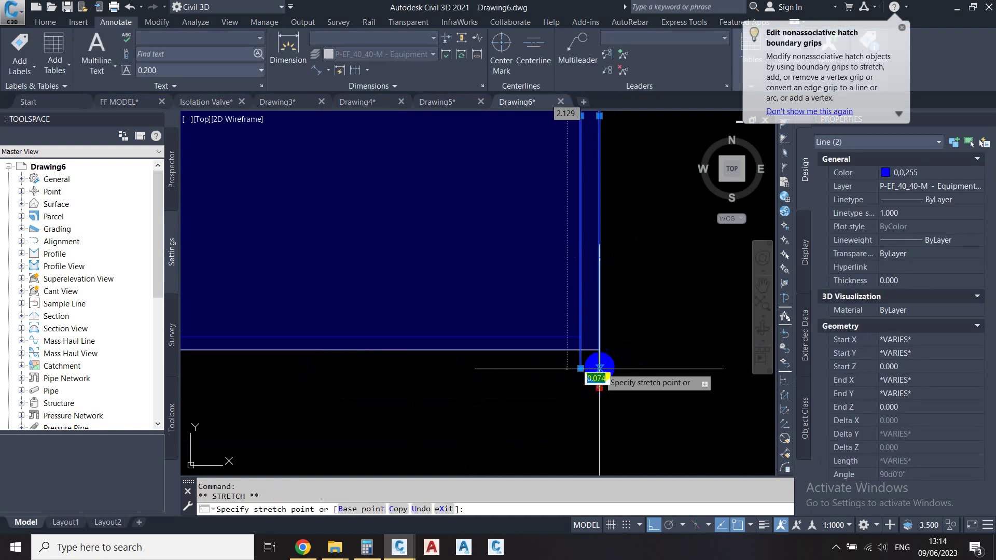
left_click(599, 350)
left_click(581, 369)
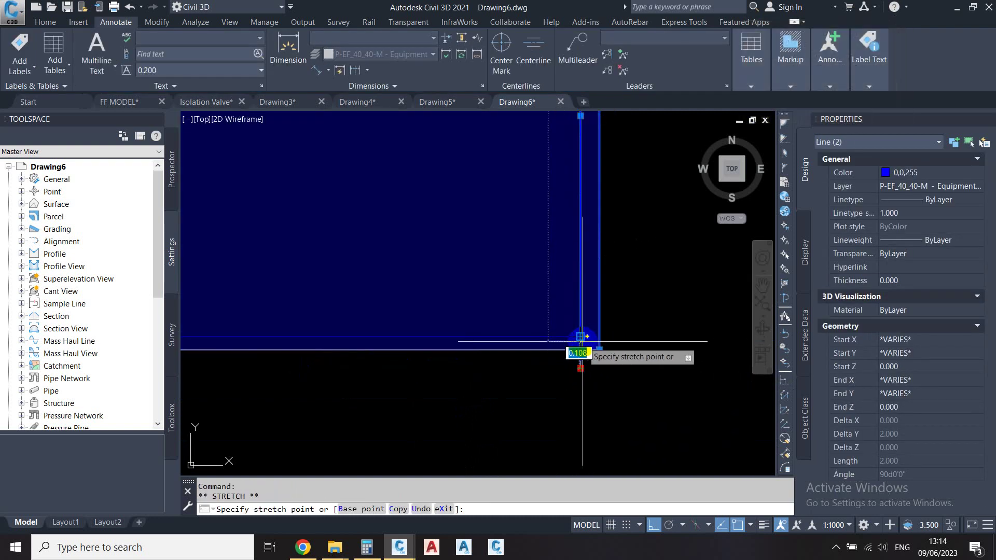
left_click(581, 336)
Join the inner bottom and inner left border lines at their corner by extending the bottom line and shortening the left one.
scroll(619, 375, "down", 3)
scroll(423, 362, "up", 5)
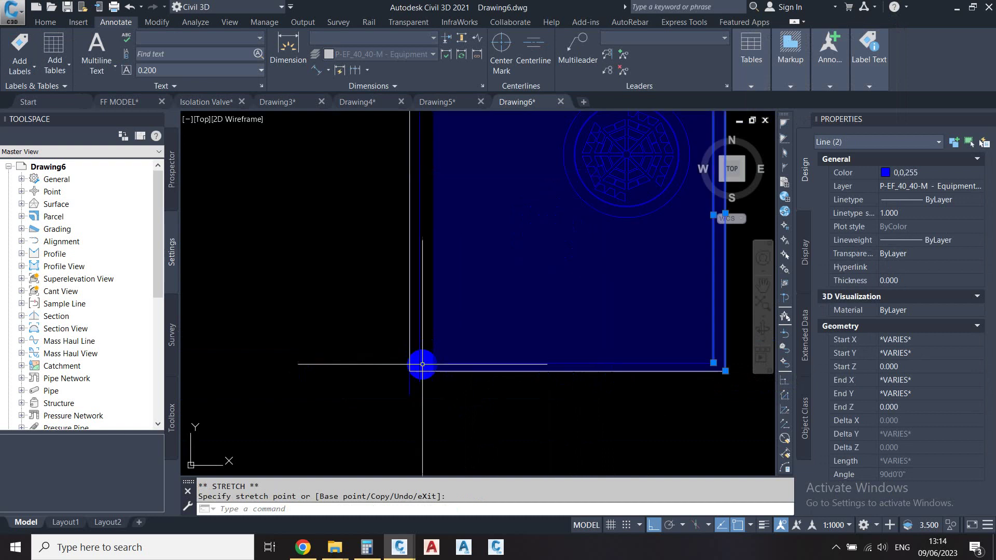
left_click(458, 361)
left_click(458, 361)
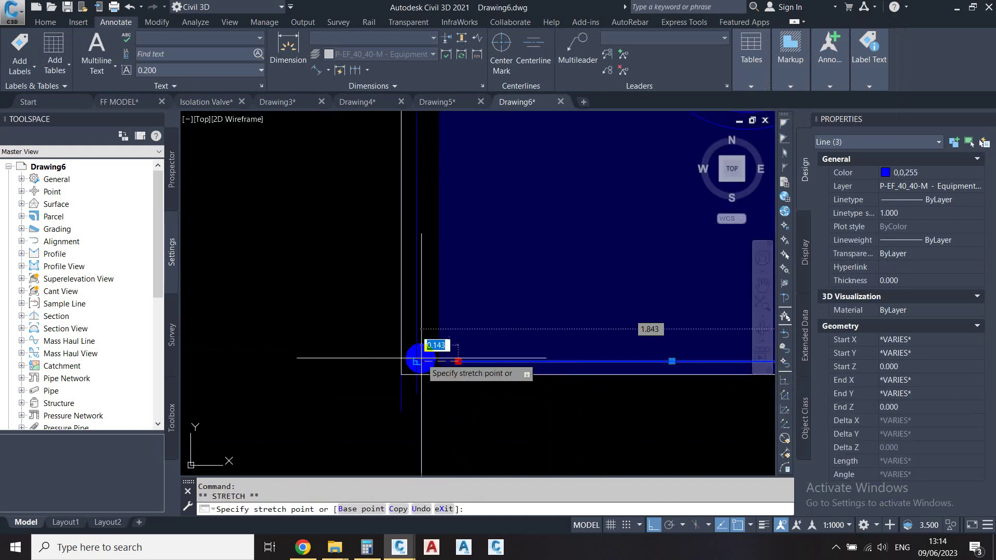
left_click(417, 389)
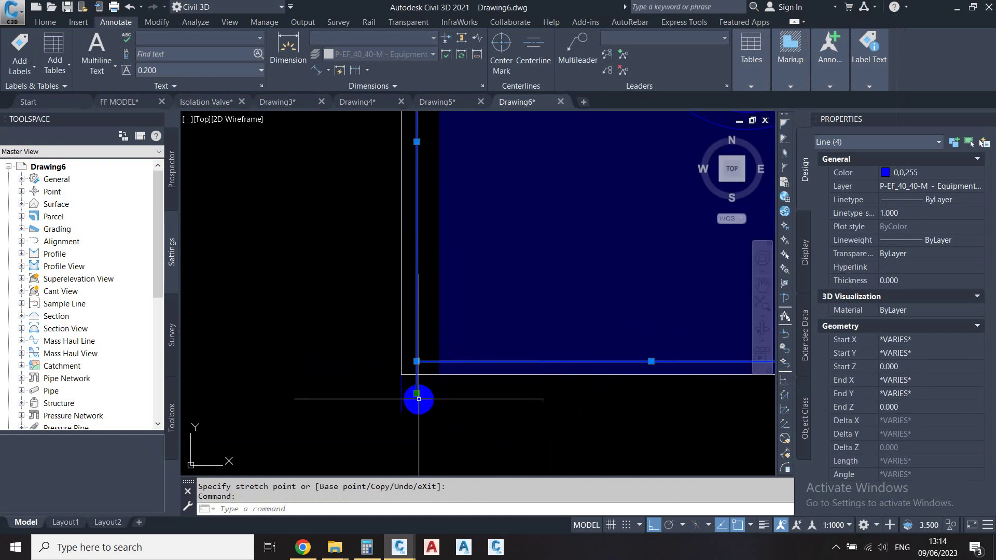
left_click(416, 361)
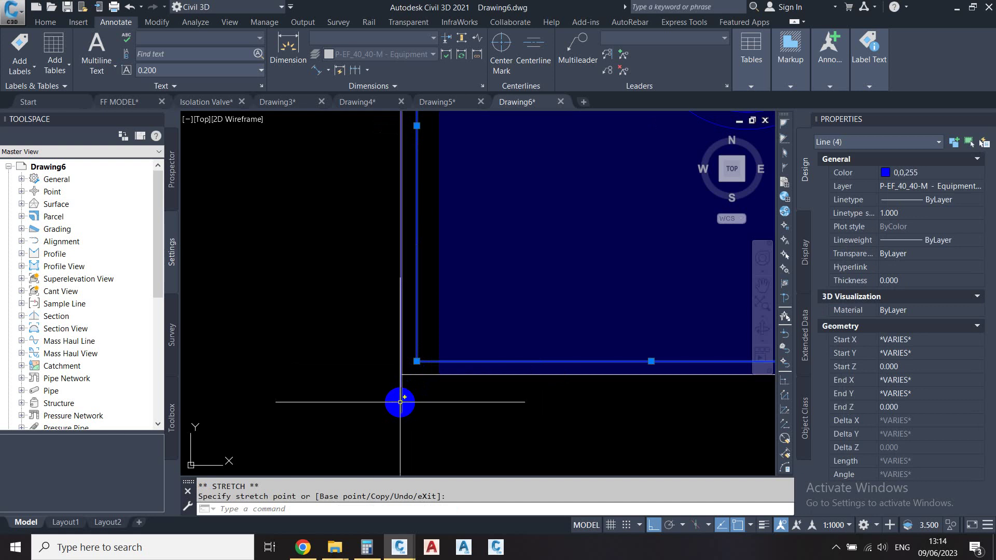
Shorten the outer left border line to the square's lower-left corner and clear the selection.
left_click(401, 401)
left_click(401, 374)
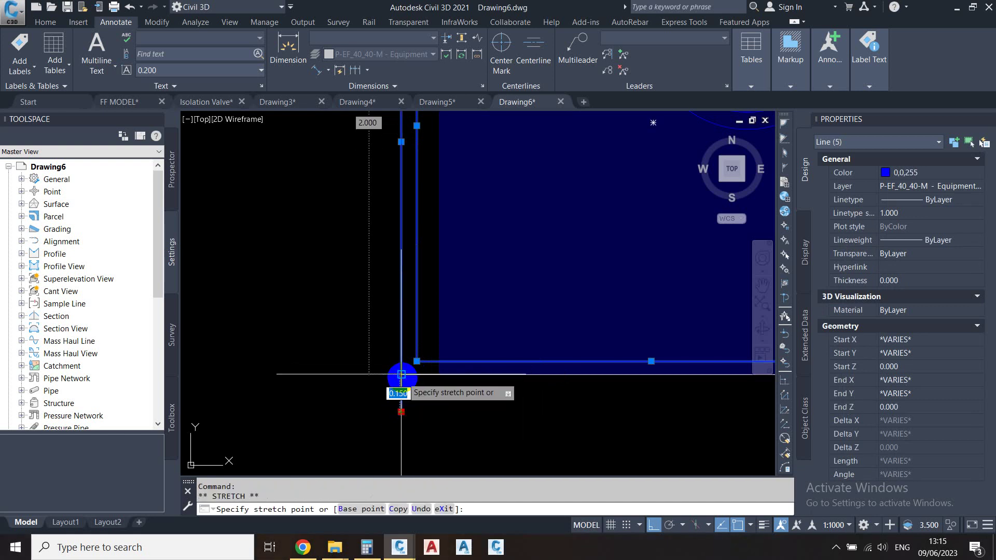
scroll(401, 374, "down", 2)
key("Escape")
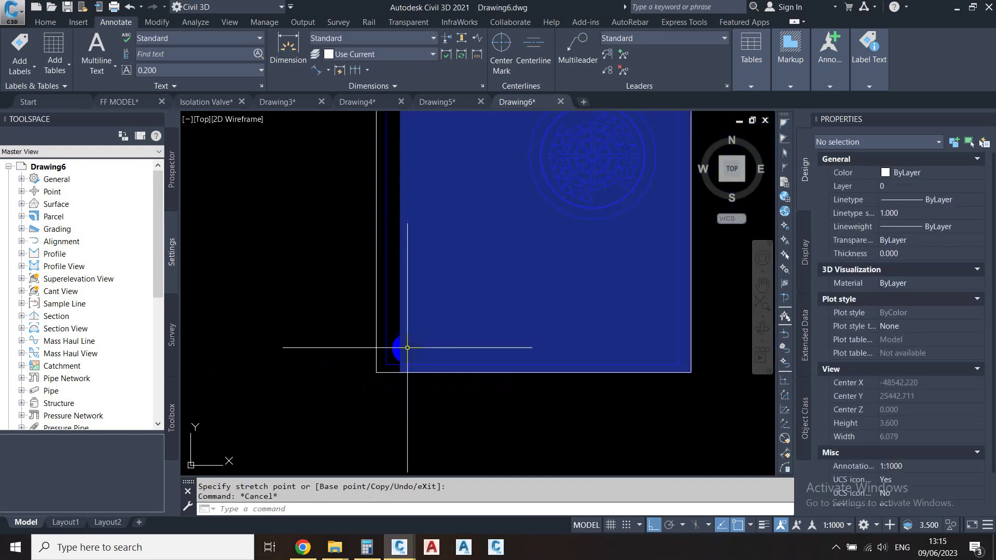
Stretch the solid hatch's left edge outward onto the square's left edge and clear the selection.
left_click_drag(404, 346, 383, 355)
scroll(382, 285, "up", 3)
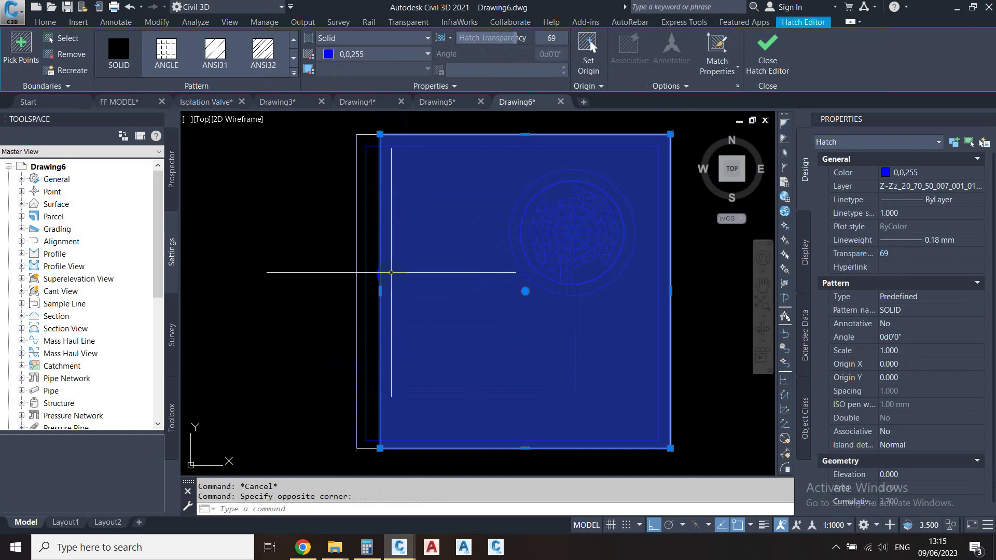
left_click(374, 310)
scroll(344, 335, "down", 3)
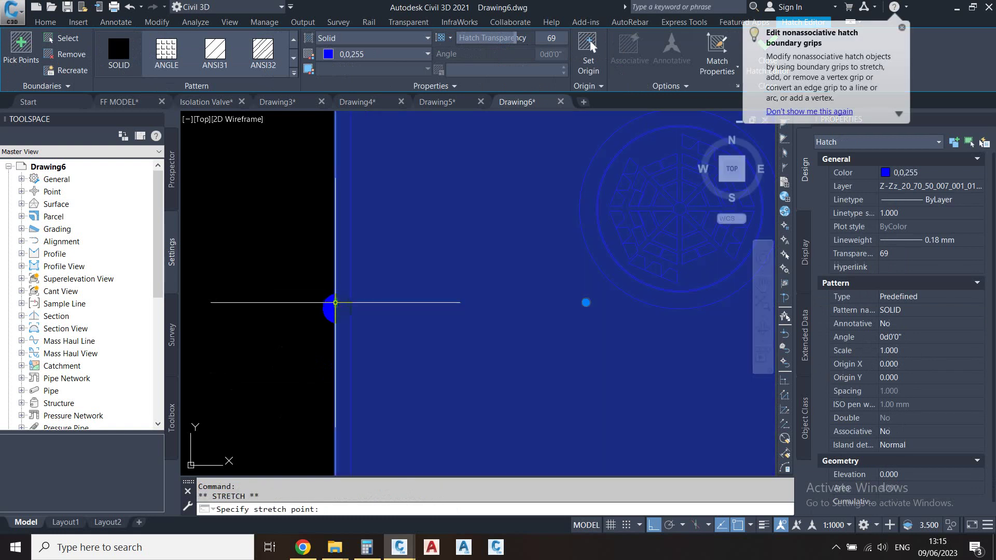
key("Escape")
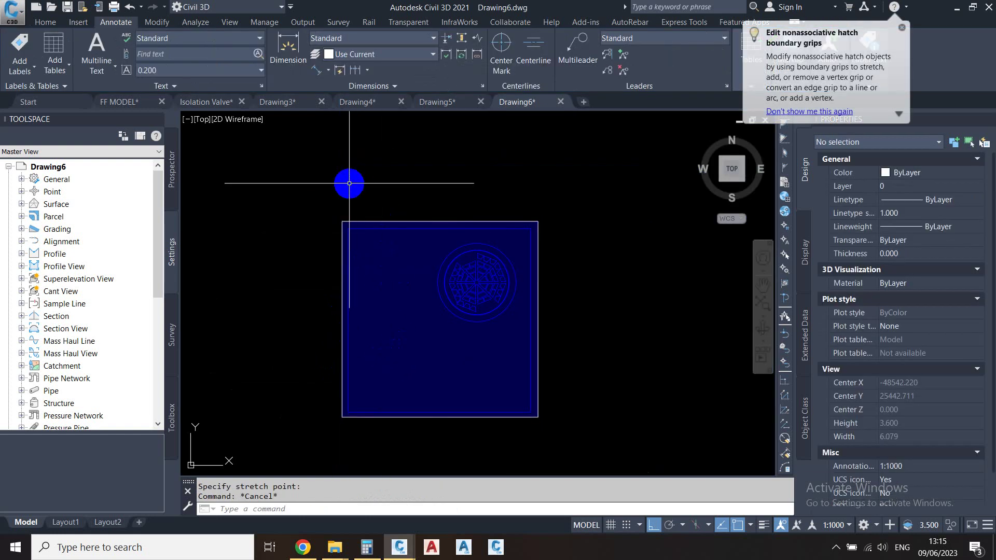
Erase the 2 by 2 square polyline and extend the symbol's outer bottom and top border lines to the outer left line.
left_click(373, 221)
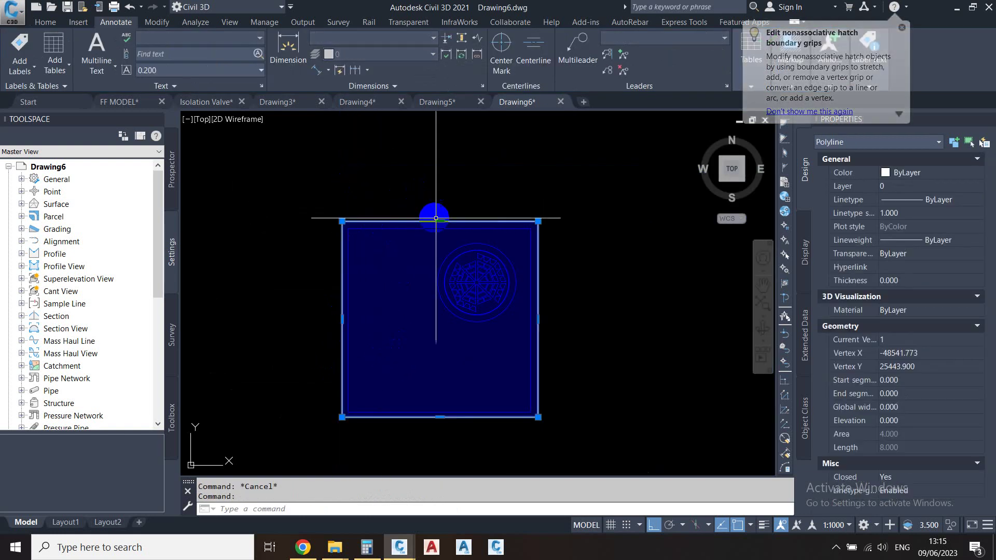
key("Delete")
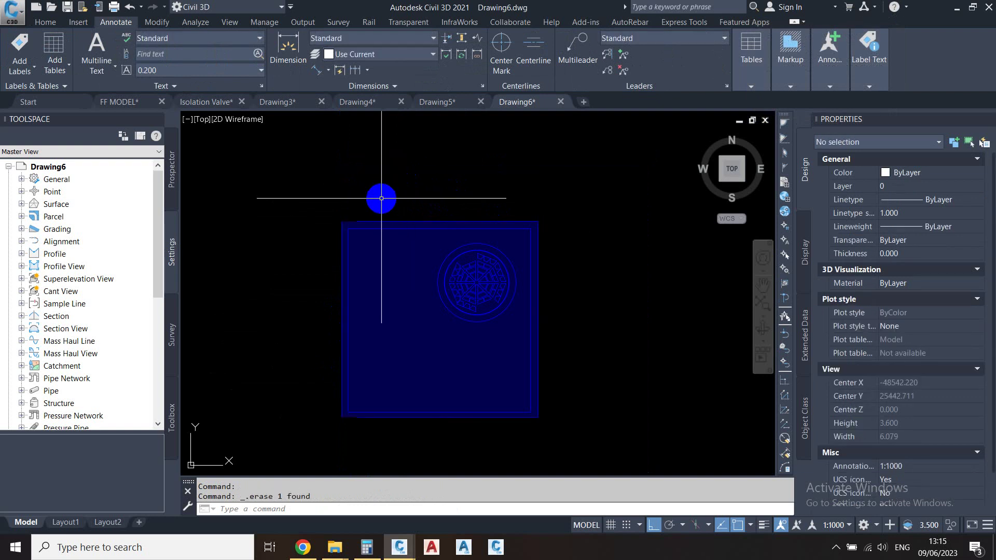
scroll(334, 456, "up", 2)
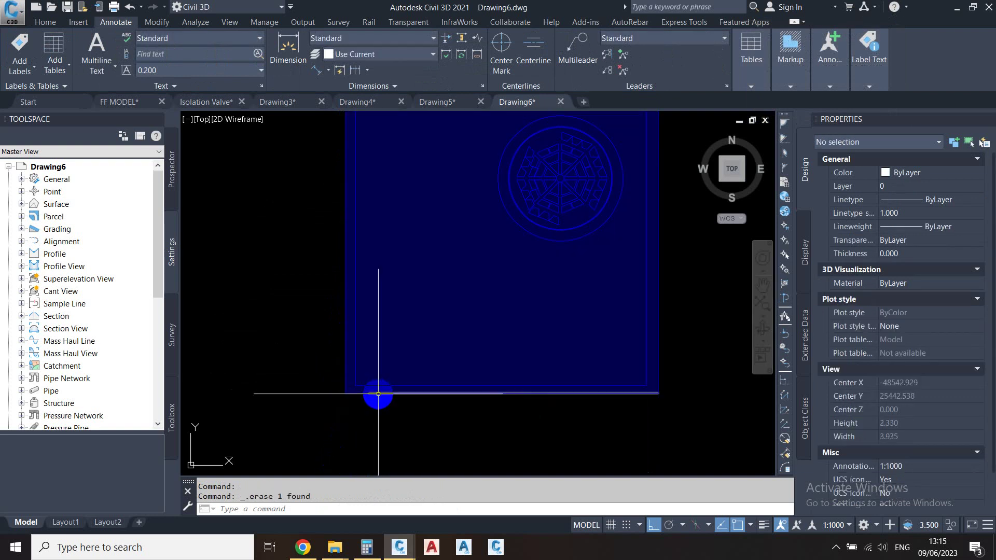
left_click(378, 394)
left_click(345, 393)
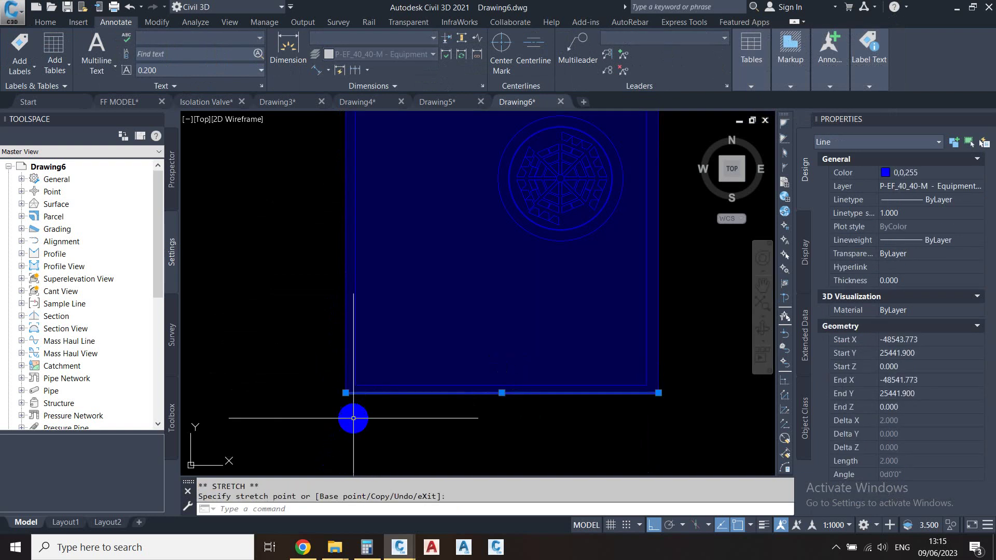
scroll(353, 418, "down", 2)
scroll(373, 220, "up", 2)
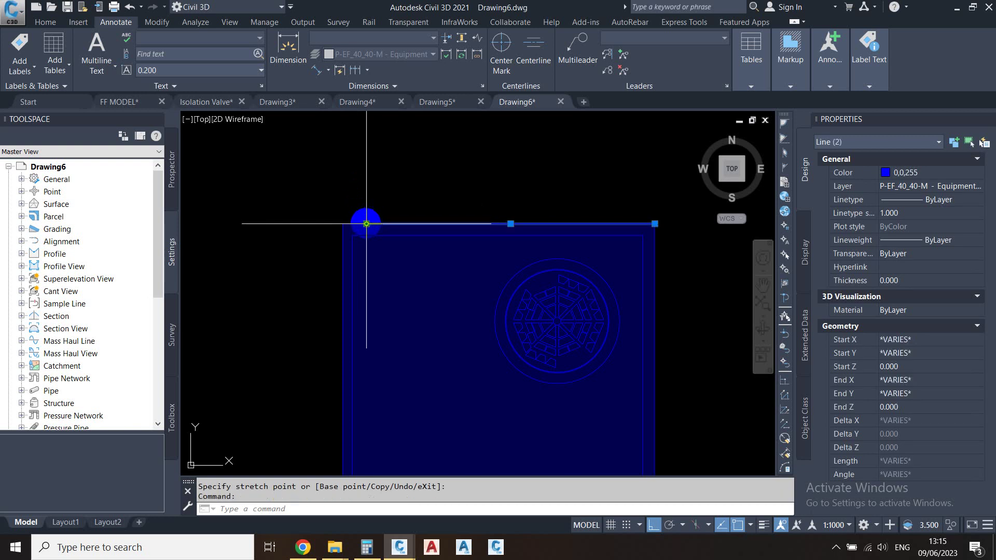
scroll(329, 196, "down", 2)
key("Escape")
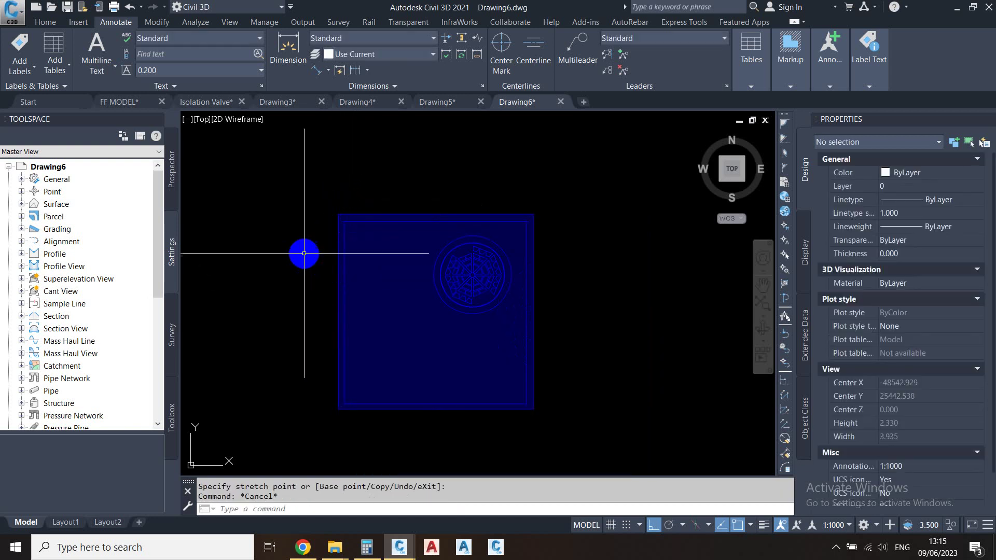
Measure the washout symbol's top side with an aligned dimension between its upper corners, without placing it.
left_click(312, 73)
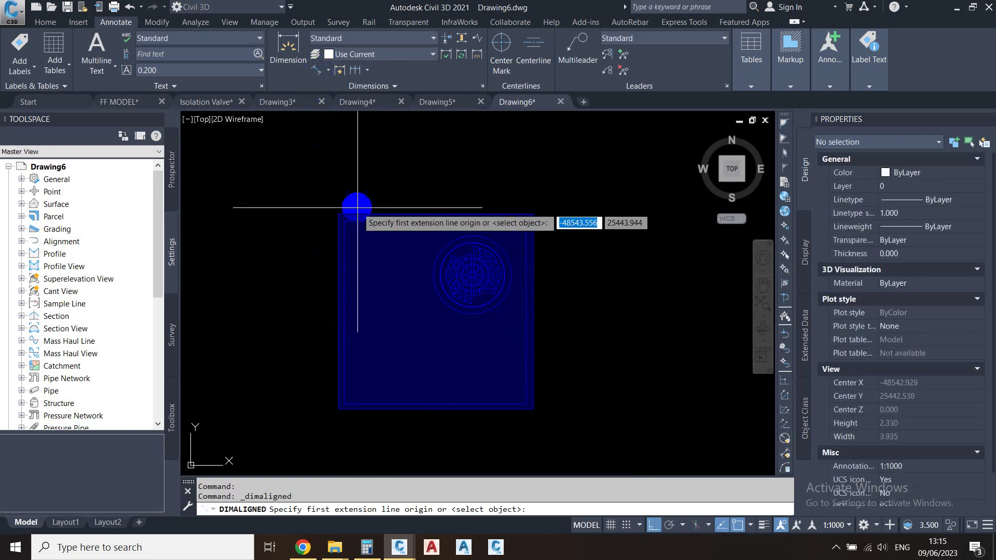
left_click(338, 214)
left_click(534, 214)
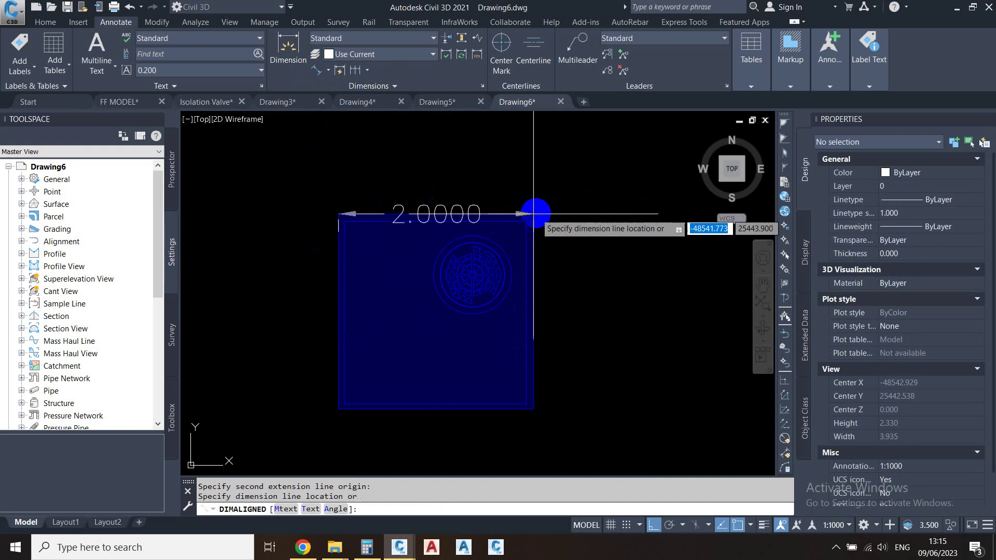
key("Escape")
Start WBLOCK with Objects as the source and pick the centre of the washout symbol's square as the base point.
scroll(416, 193, "down", 6)
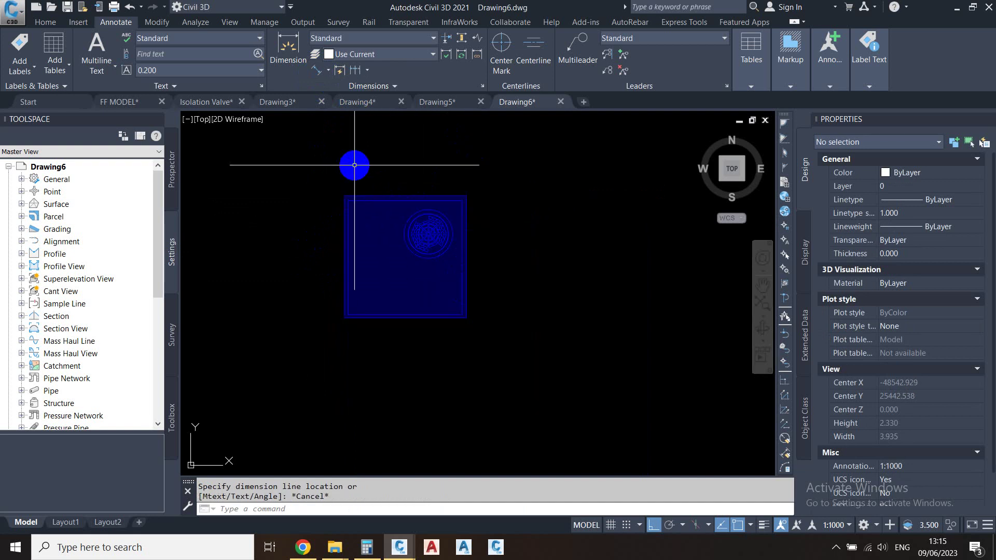
scroll(395, 201, "up", 2)
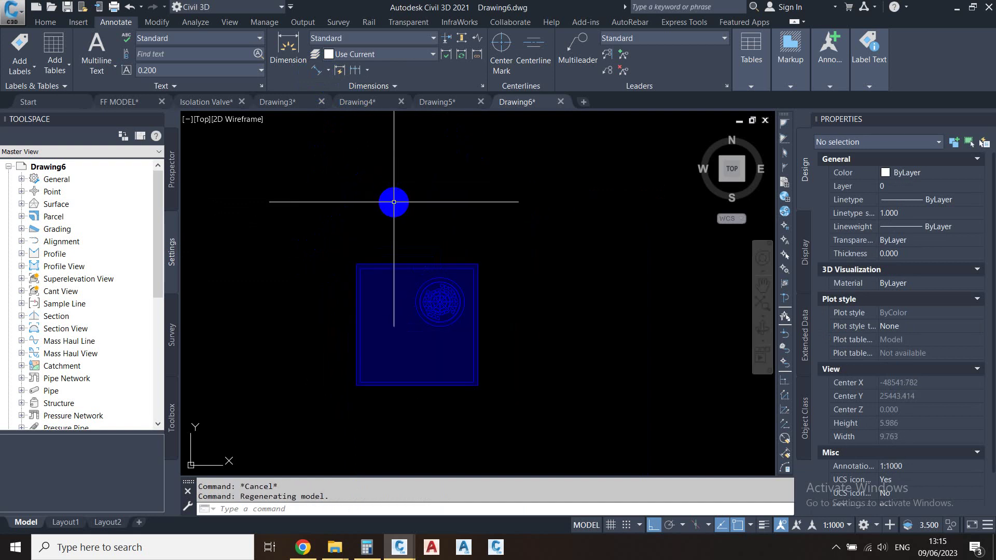
type("WBLOCK")
key("Return")
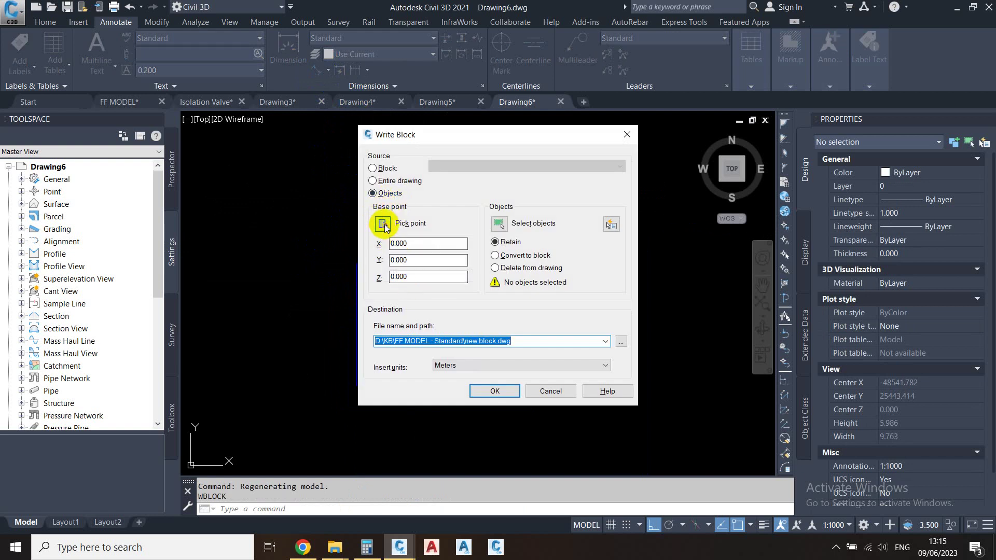
left_click(384, 224)
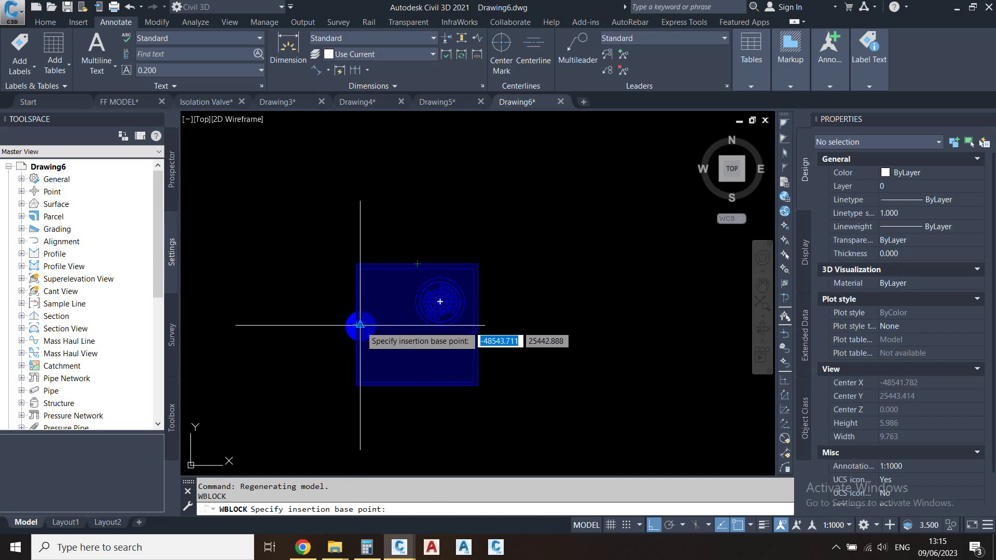
left_click(417, 326)
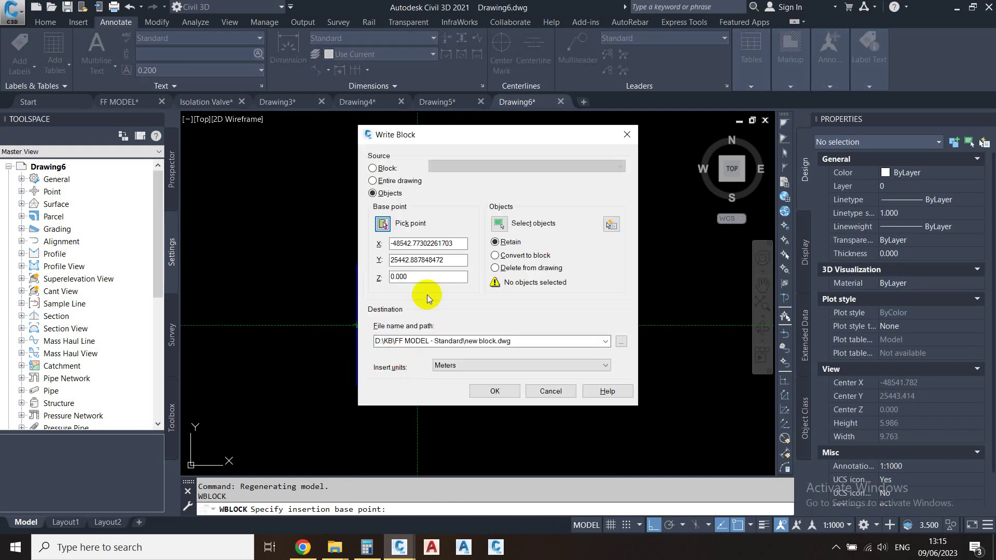
Window-select the entire washout symbol as the objects for the written block.
left_click(502, 224)
left_click(512, 216)
left_click(300, 433)
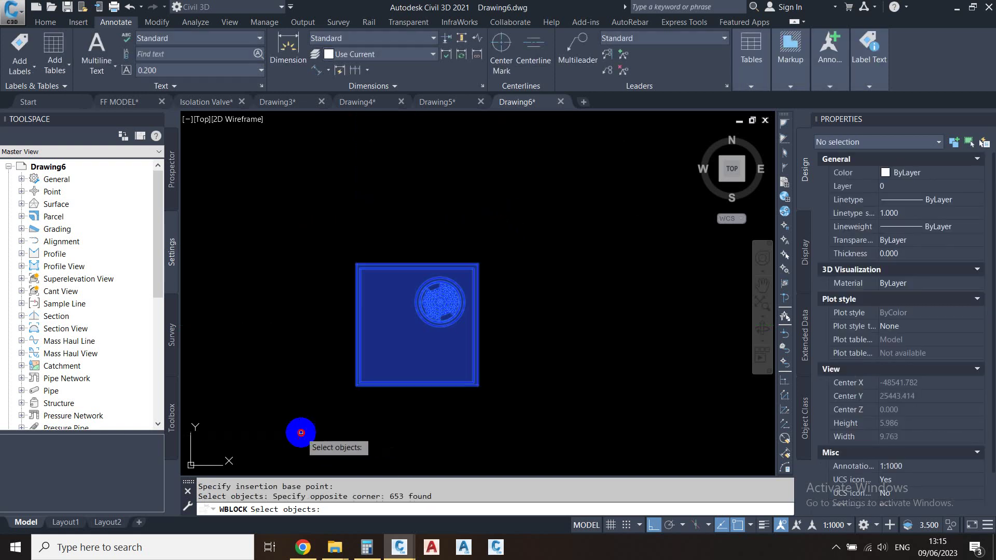
right_click(289, 422)
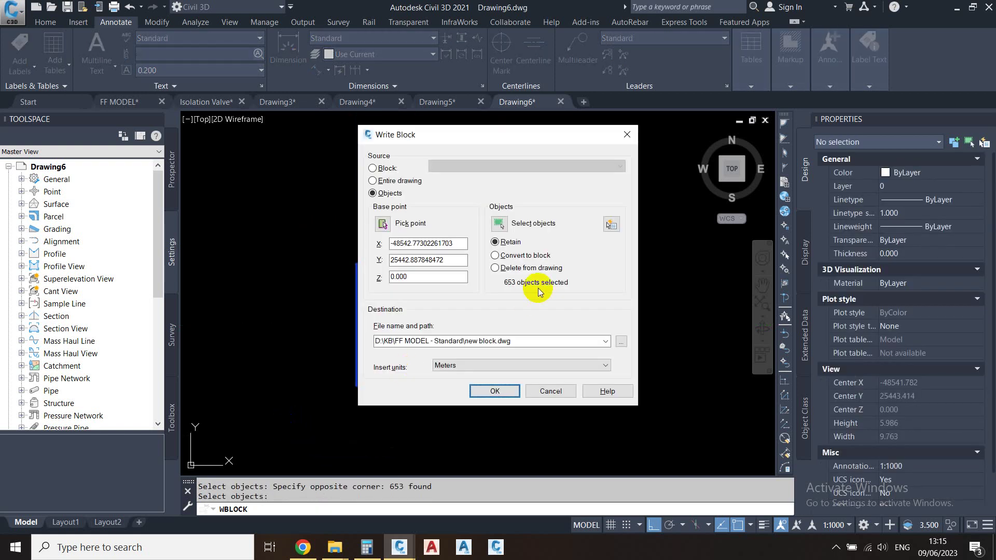
Write the block to WO.dwg in the FF MODEL - Standard folder, including the AutoCAD Map information.
left_click(621, 342)
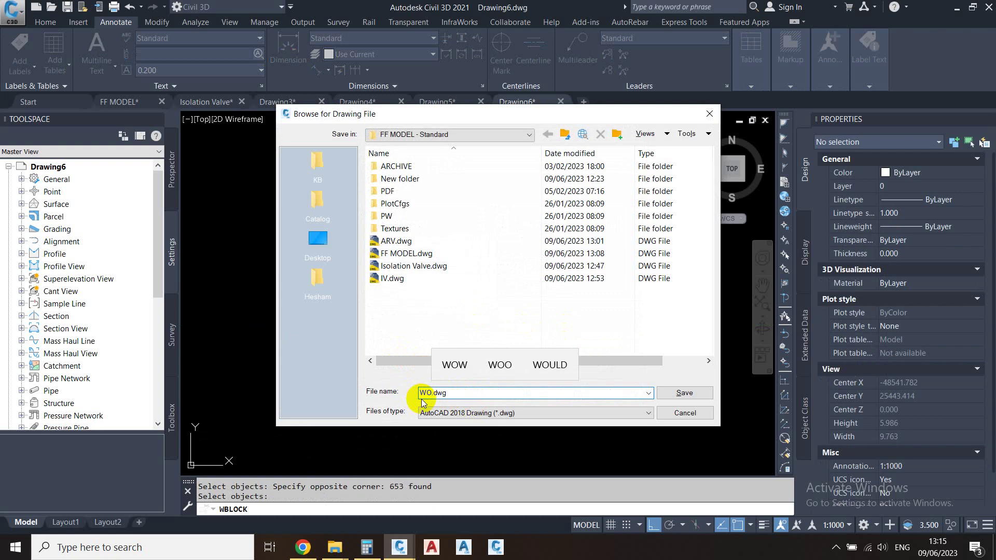
left_click(698, 396)
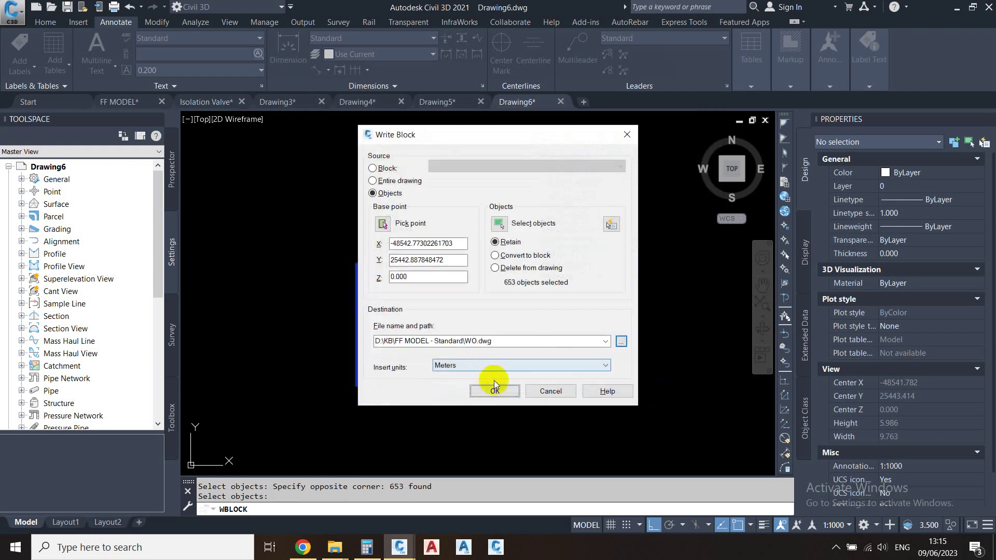
left_click(492, 392)
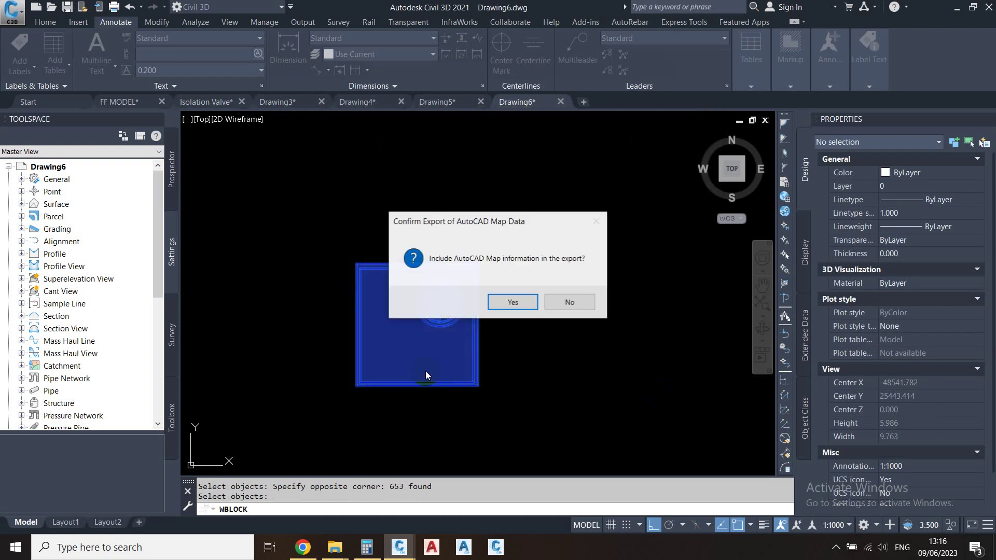
left_click(507, 302)
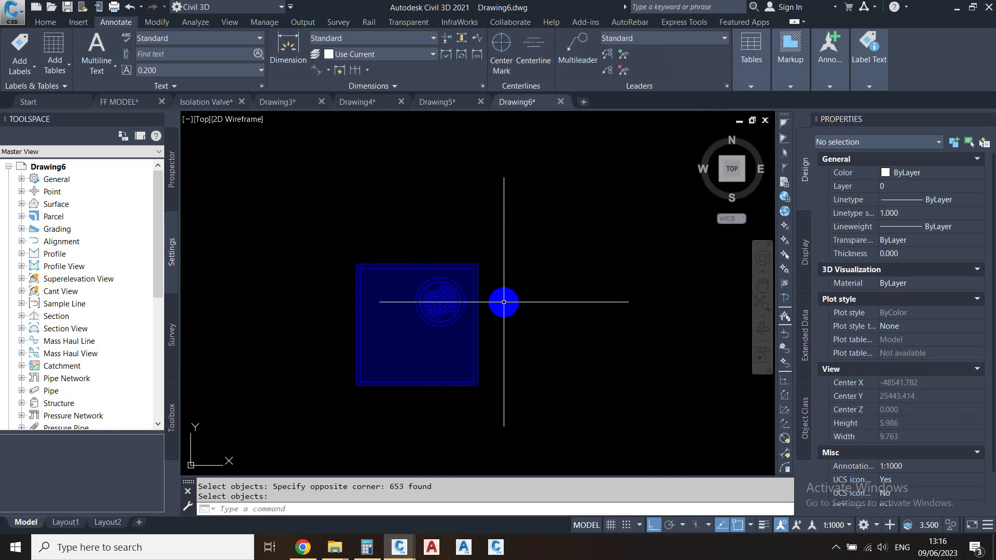
In the FF MODEL drawing, select the WO-4 chamber and make a copy of the Basic structure style.
left_click(120, 102)
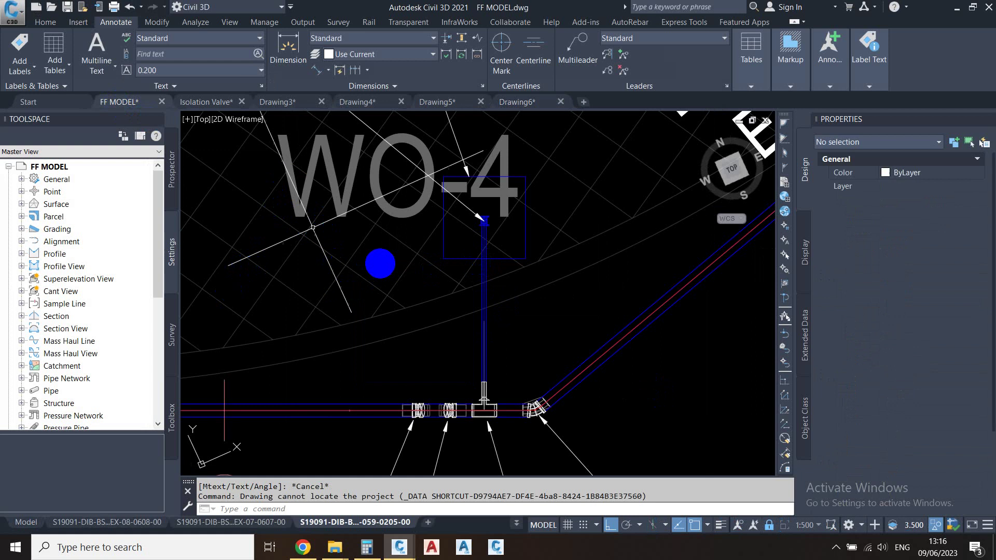
left_click(449, 256)
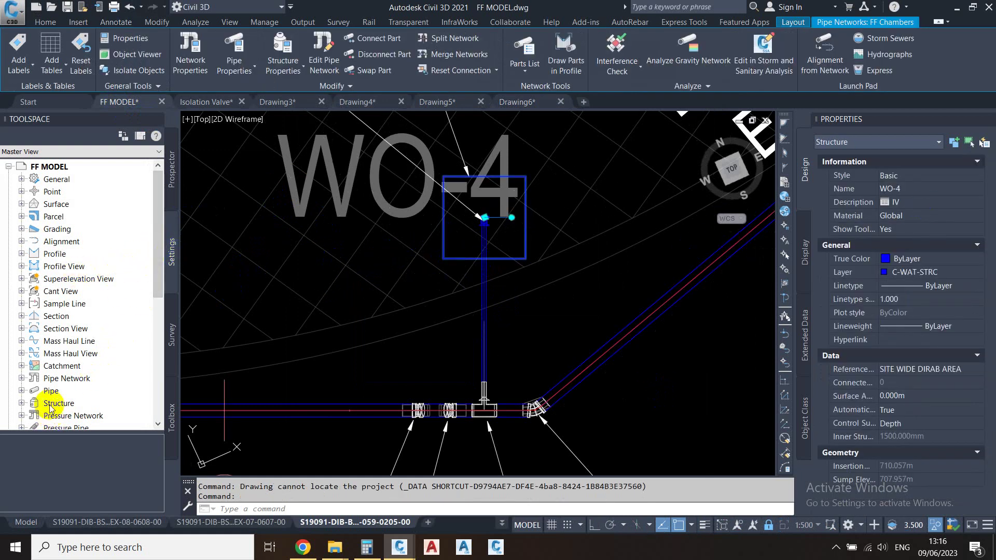
left_click(22, 379)
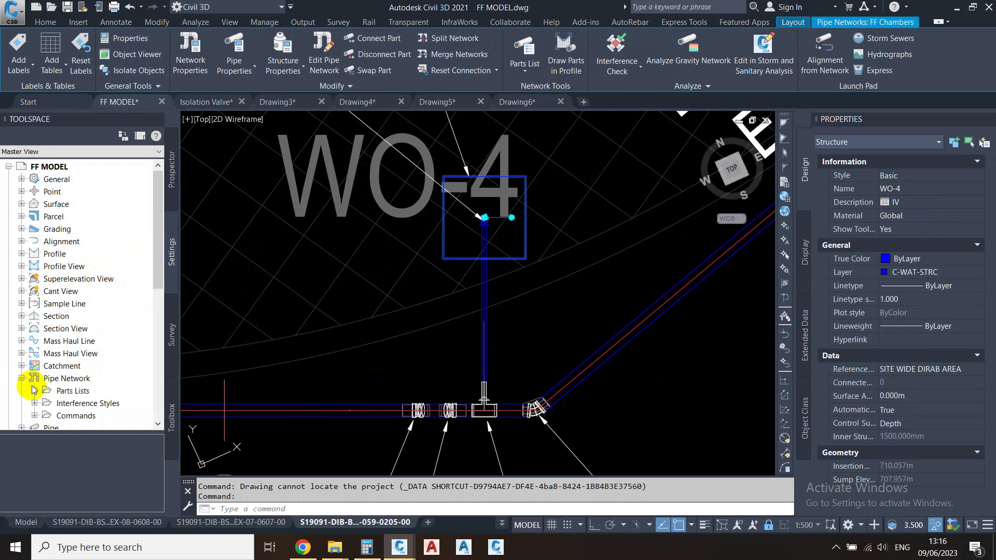
scroll(34, 369, "down", 2)
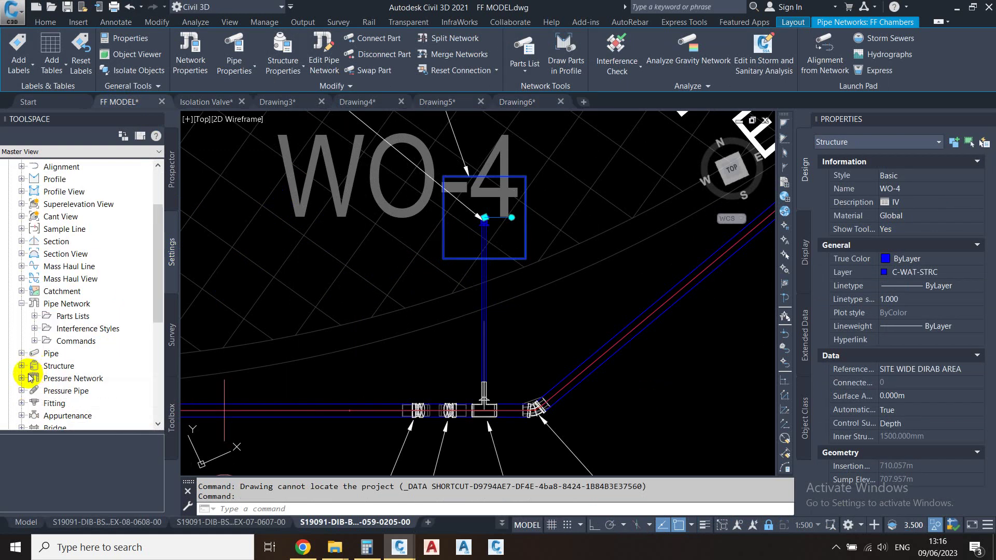
left_click(22, 366)
left_click(34, 378)
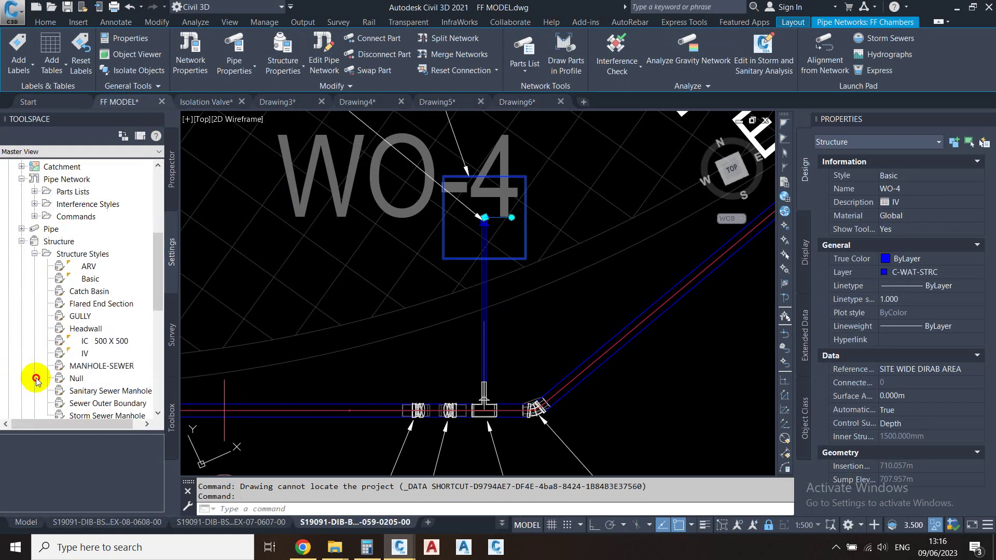
right_click(87, 279)
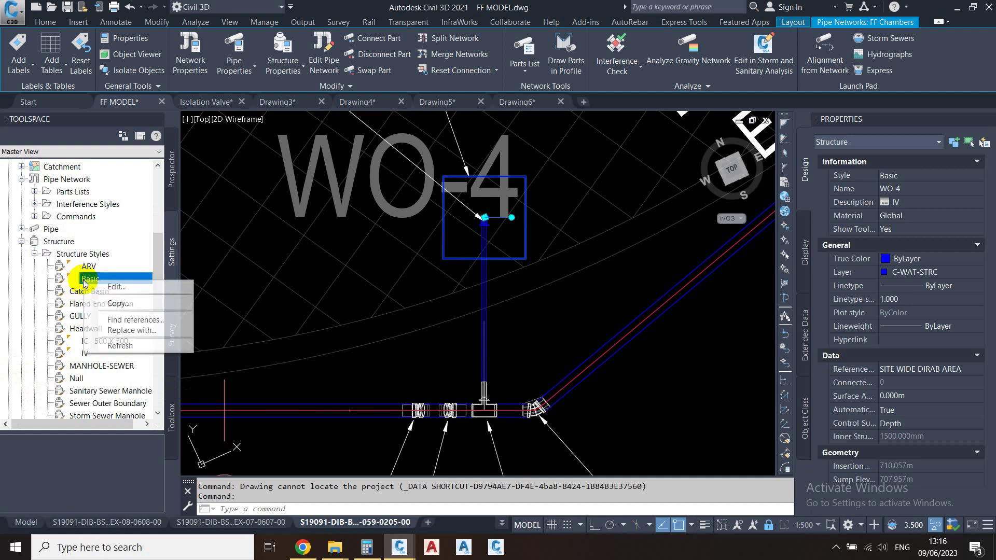
left_click(113, 286)
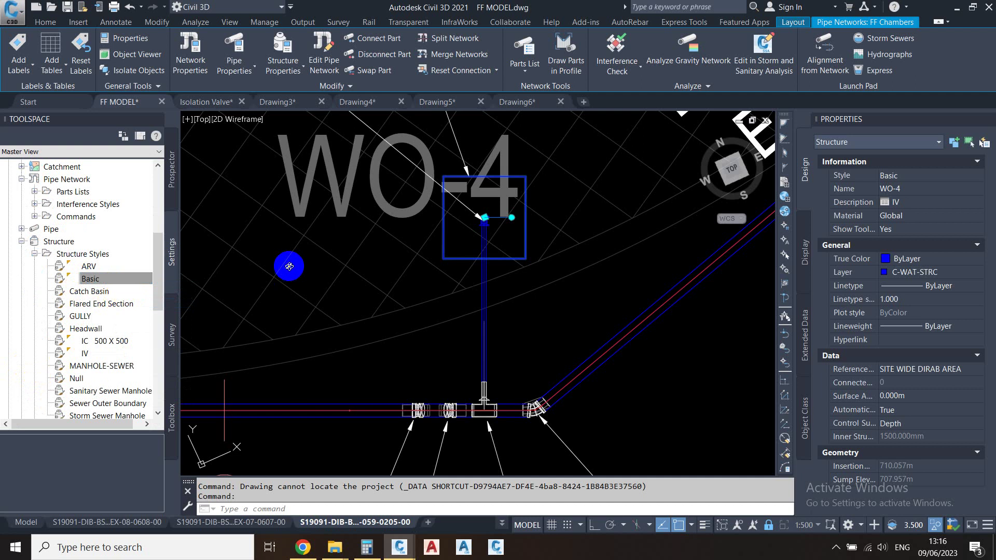
Name the copied structure style WO.
left_click(37, 155)
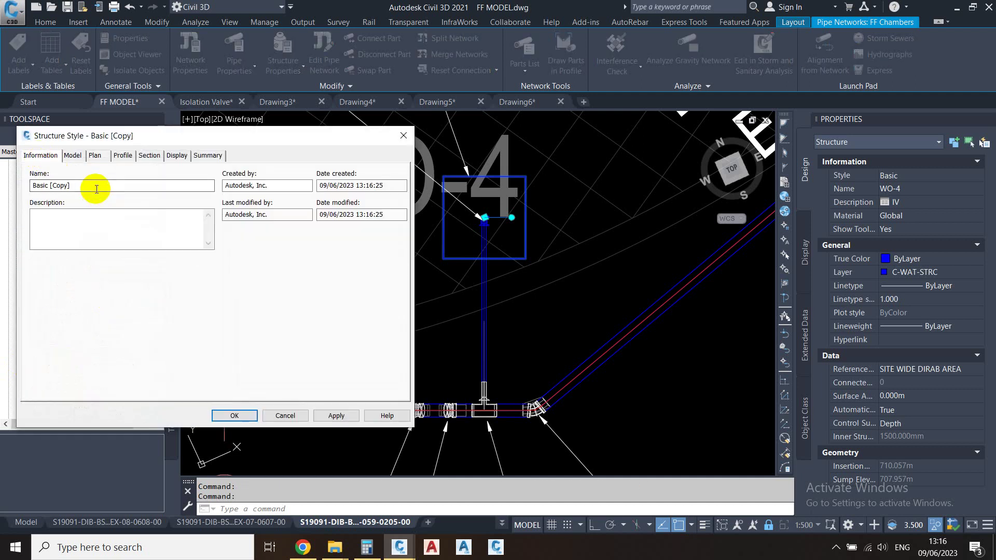
left_click_drag(96, 189, 1, 186)
type("Wo")
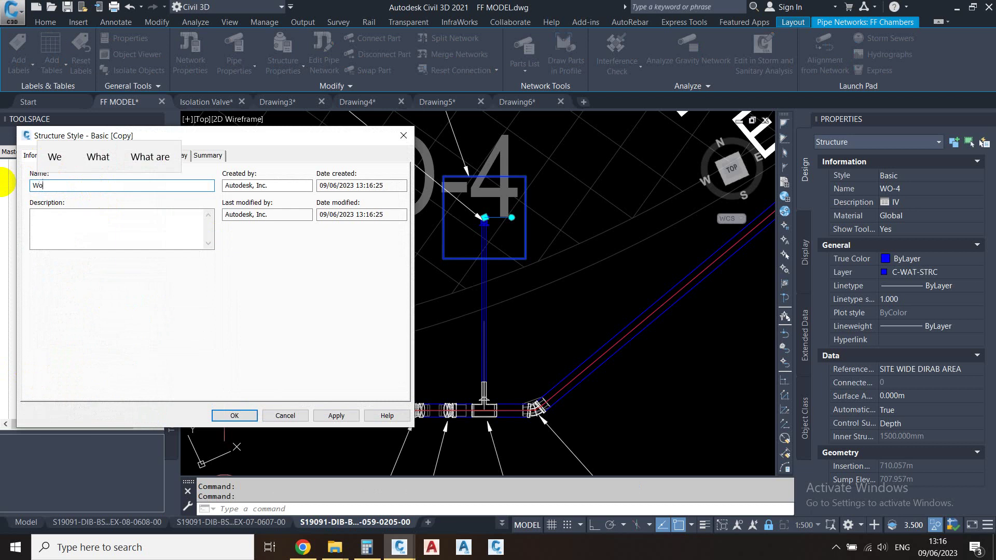
key("BackSpace")
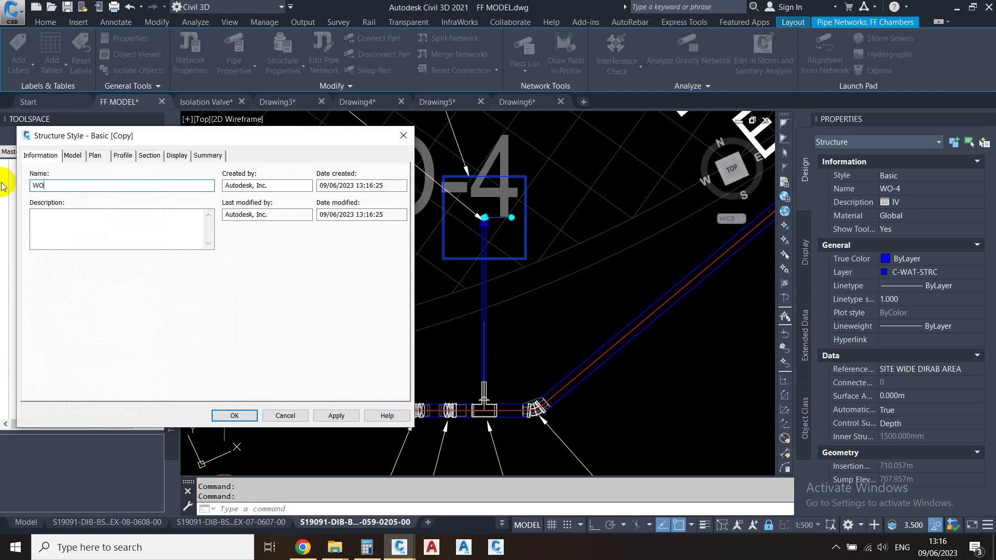
Set the WO style's plan display to a user defined part and load WO.dwg as its block.
left_click(74, 157)
left_click(94, 157)
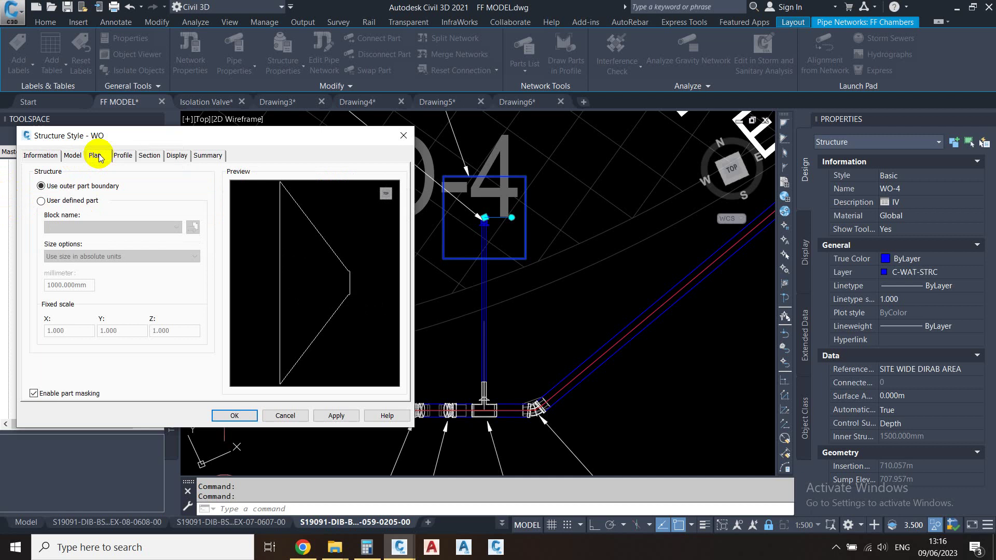
left_click(41, 202)
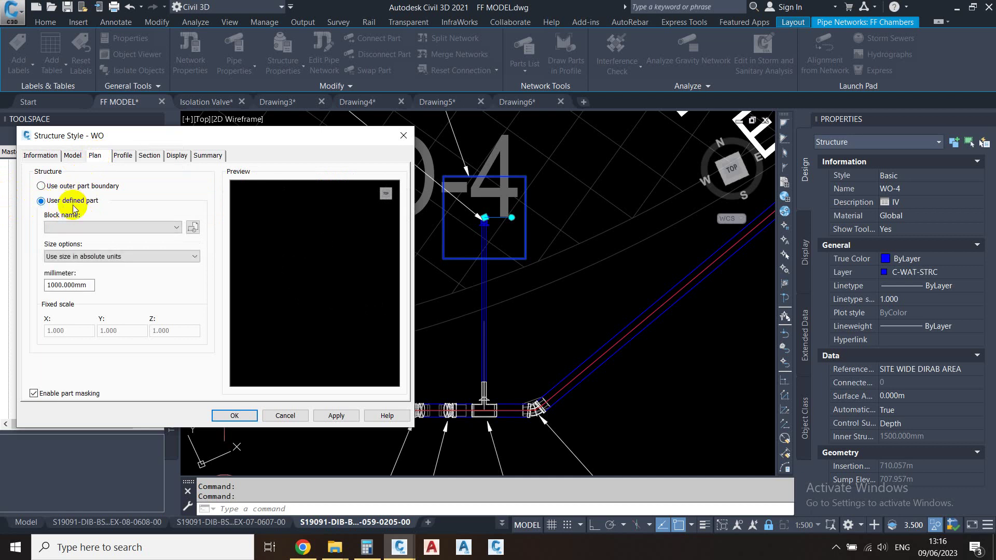
left_click(193, 228)
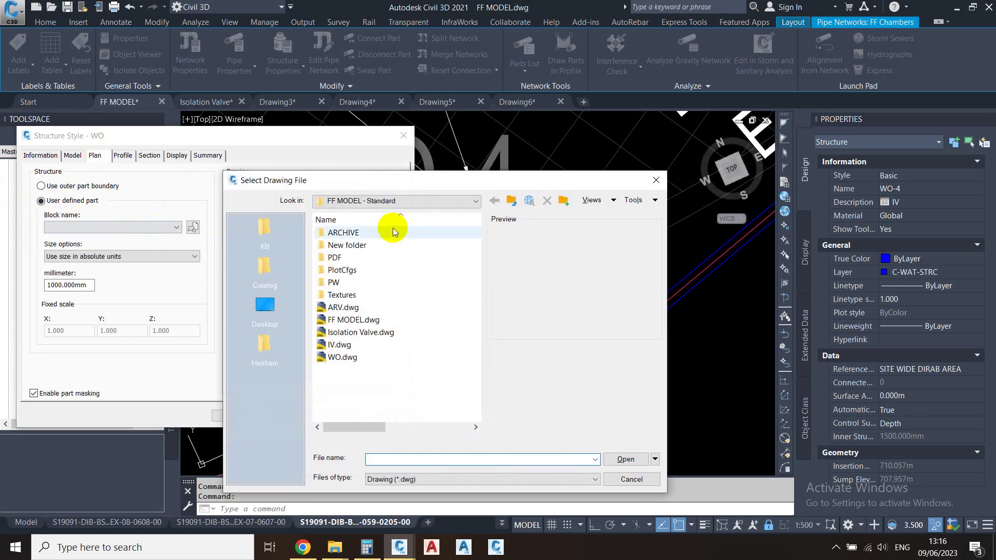
left_click(351, 358)
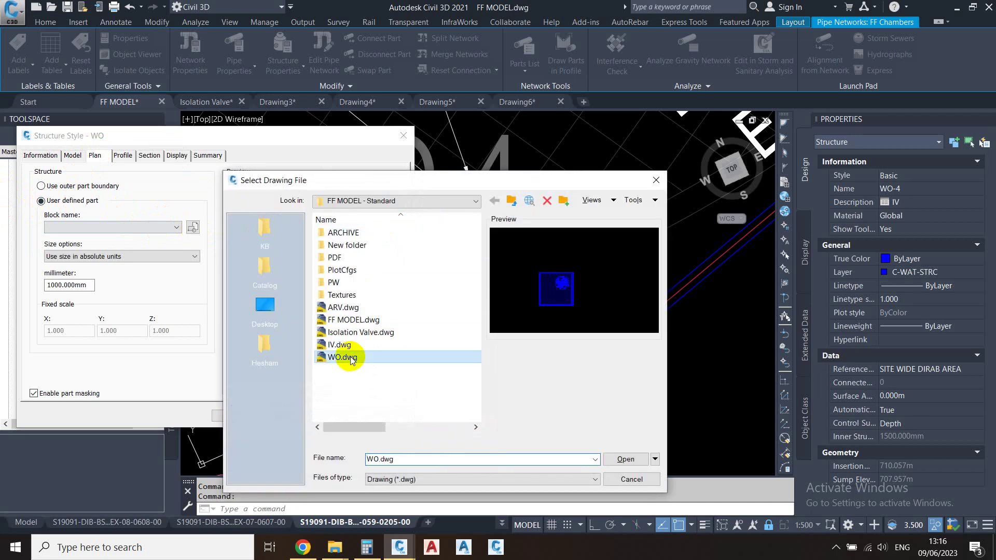
left_click(622, 456)
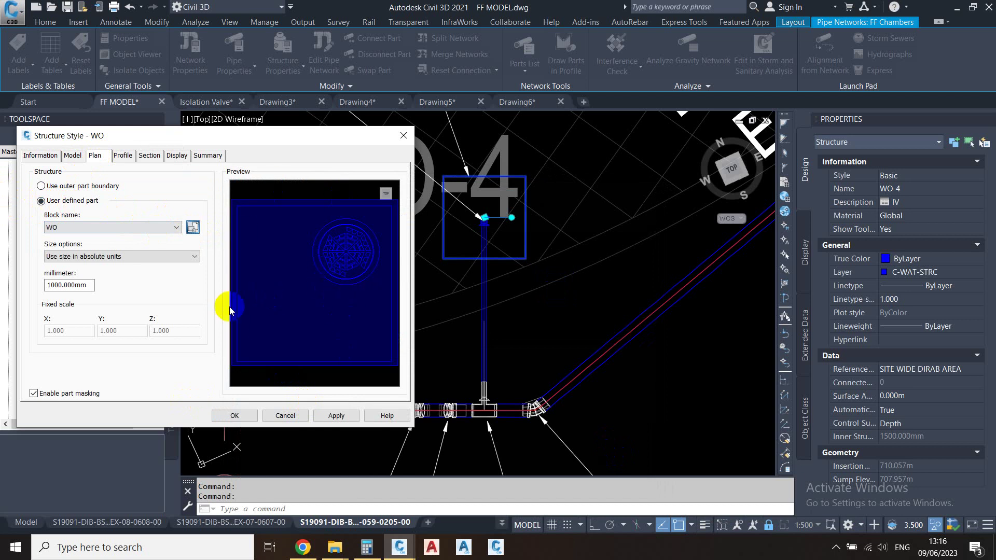
Set the plan block's size option to Use fixed scale and accept the WO structure style.
left_click(89, 260)
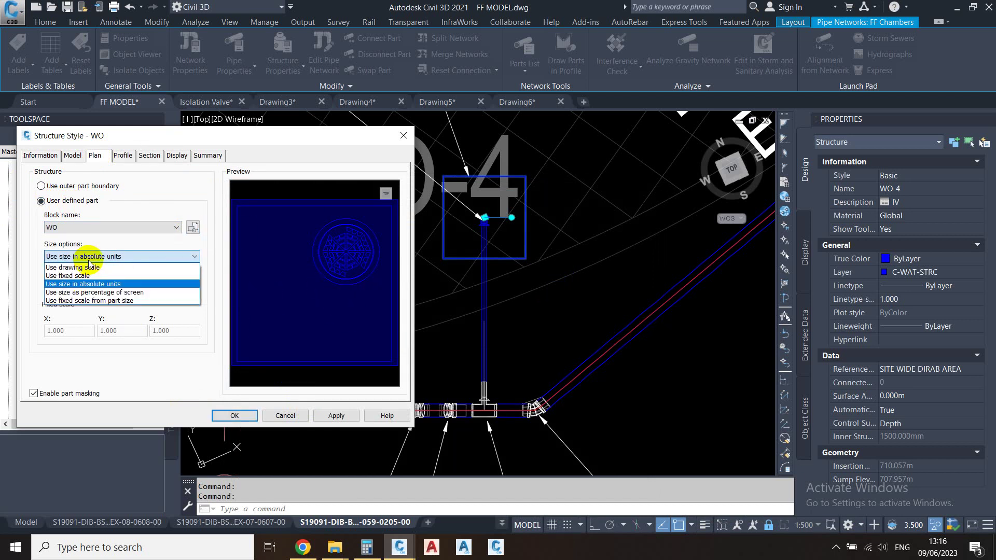
left_click(78, 276)
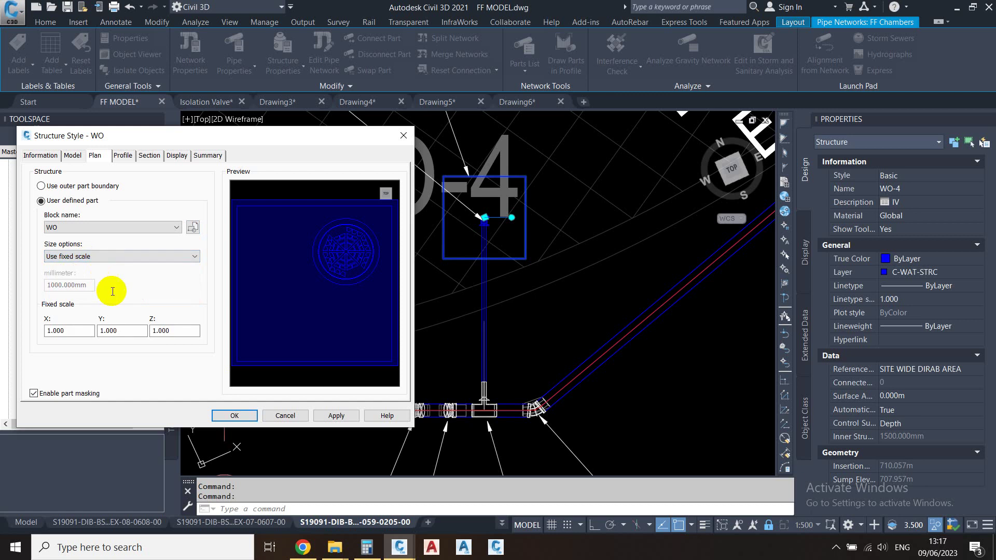
left_click(243, 417)
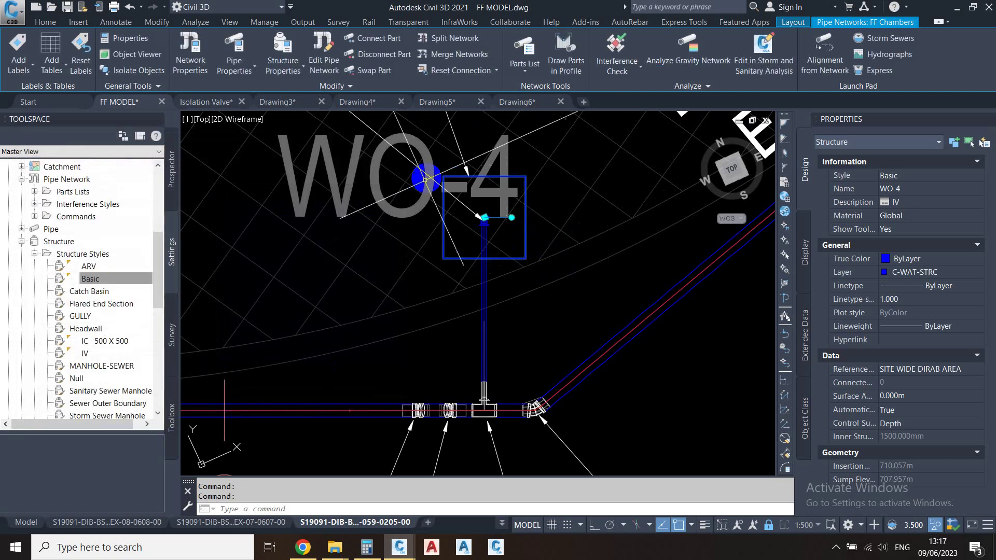
Assign the WO style to the selected WO-4 structure and clear the selection.
left_click(903, 177)
left_click(900, 176)
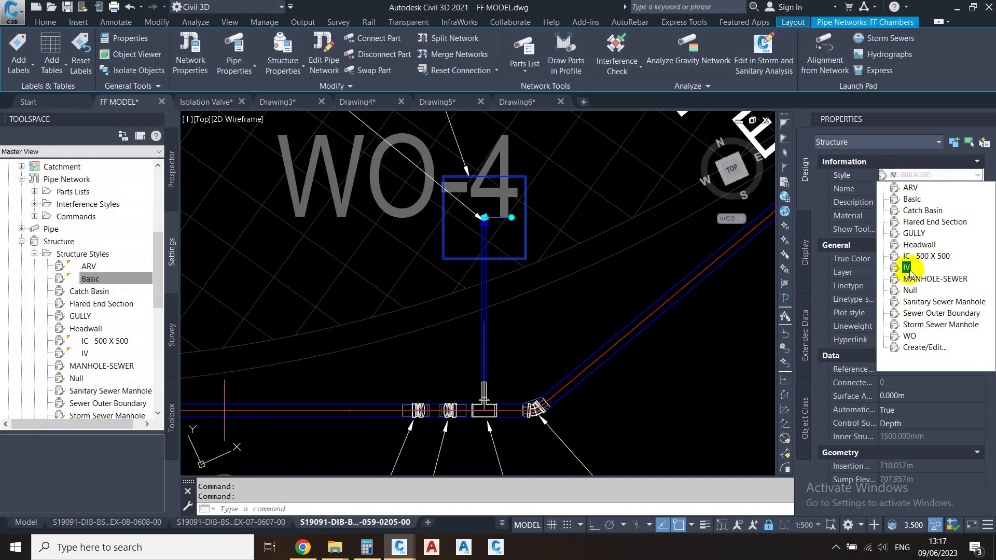
left_click(908, 336)
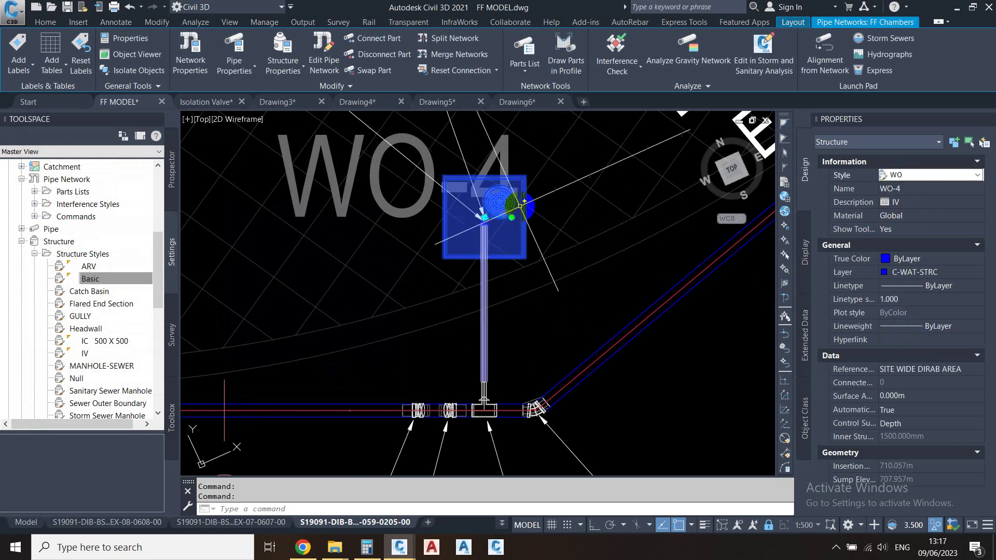
scroll(481, 281, "up", 2)
key("Escape")
scroll(455, 219, "up", 1)
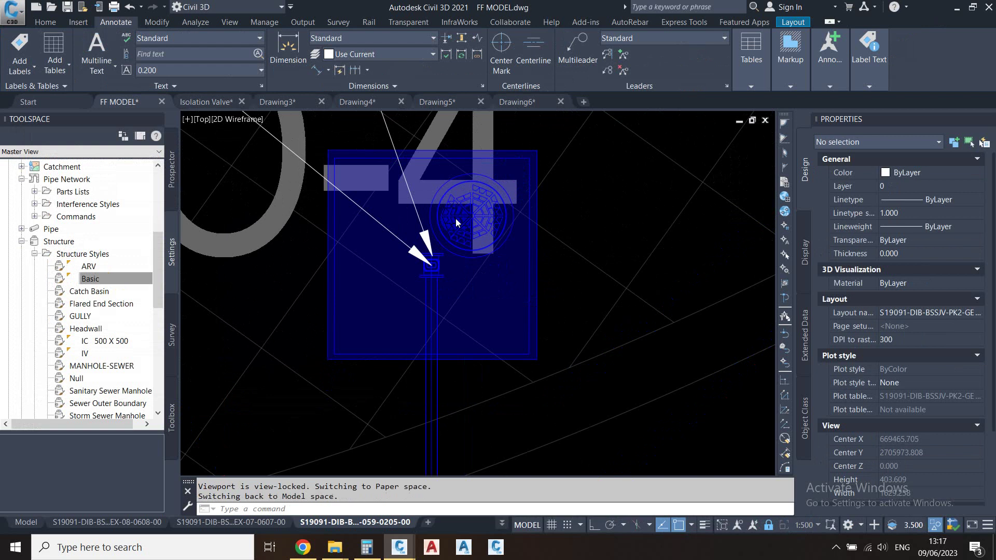